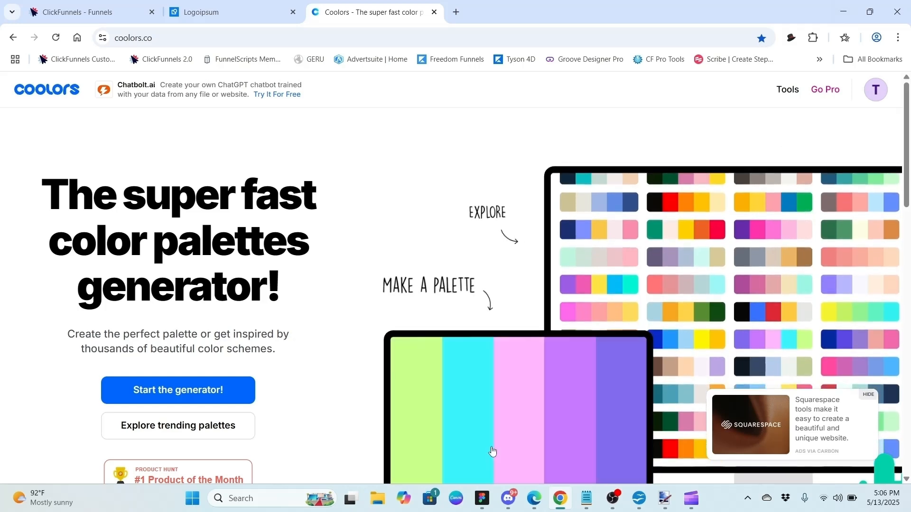
Switch to Figma to view the Lead Funnel in a Box opt-in page template, and return to the browser.
left_click(482, 500)
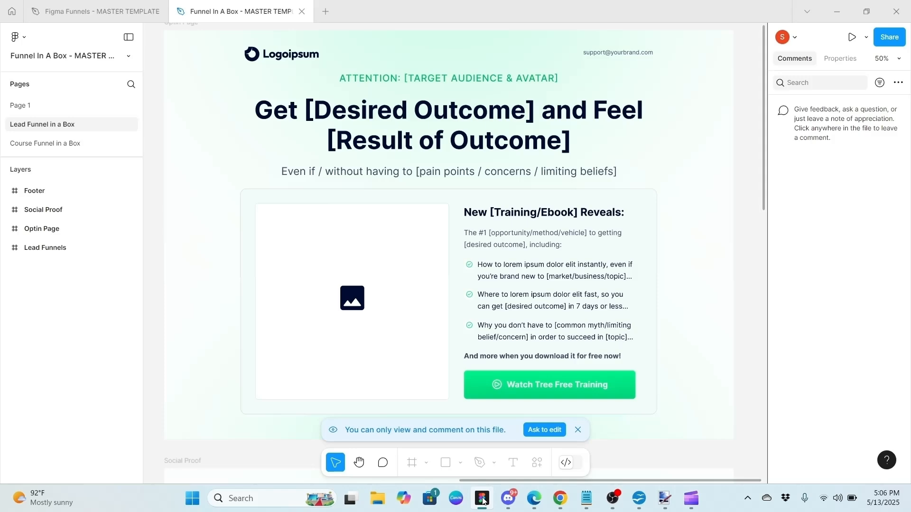
left_click(483, 500)
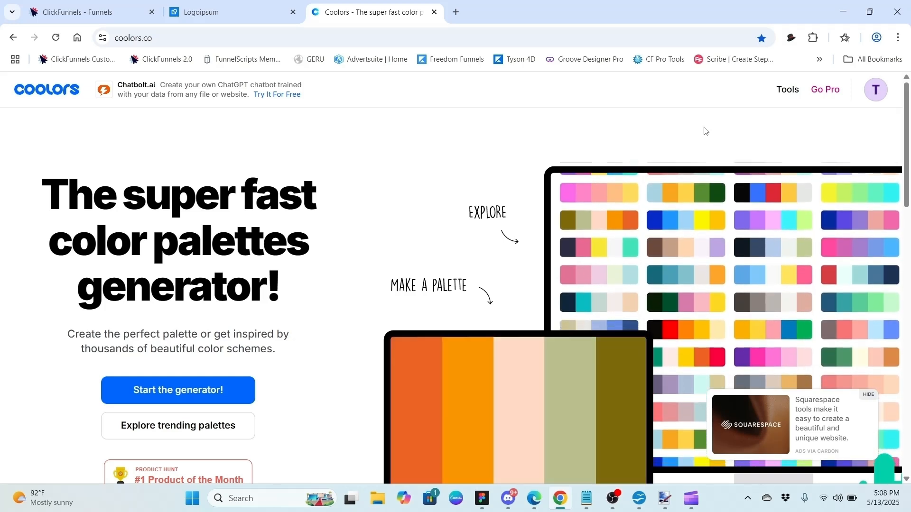
Open the Palette Generator and generate palettes until reaching the blue set 3C3744, 090C9B, 3D52D5, B4C5E4, FBFFF1.
mouse_move(787, 89)
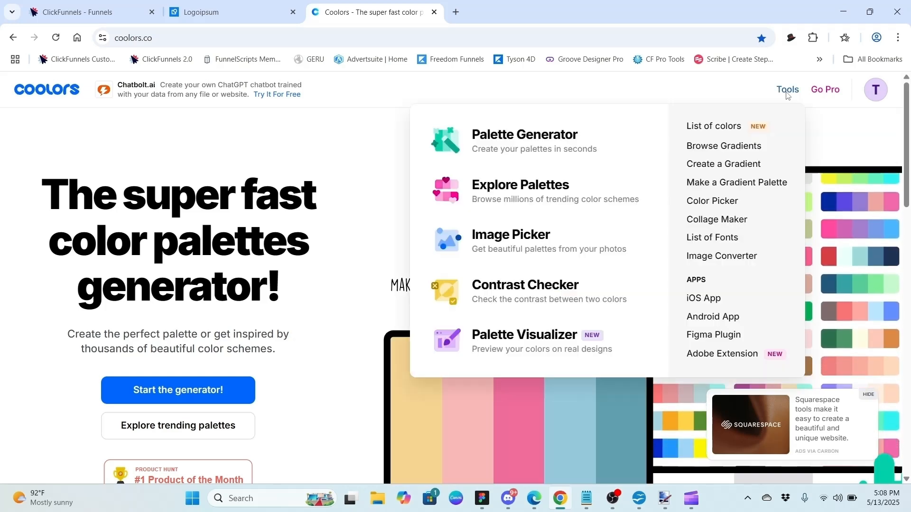
left_click(556, 139)
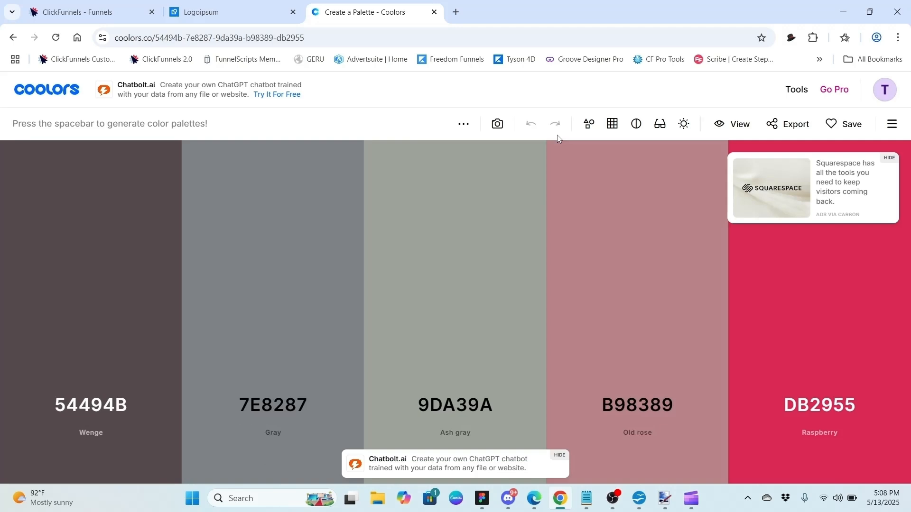
key("space")
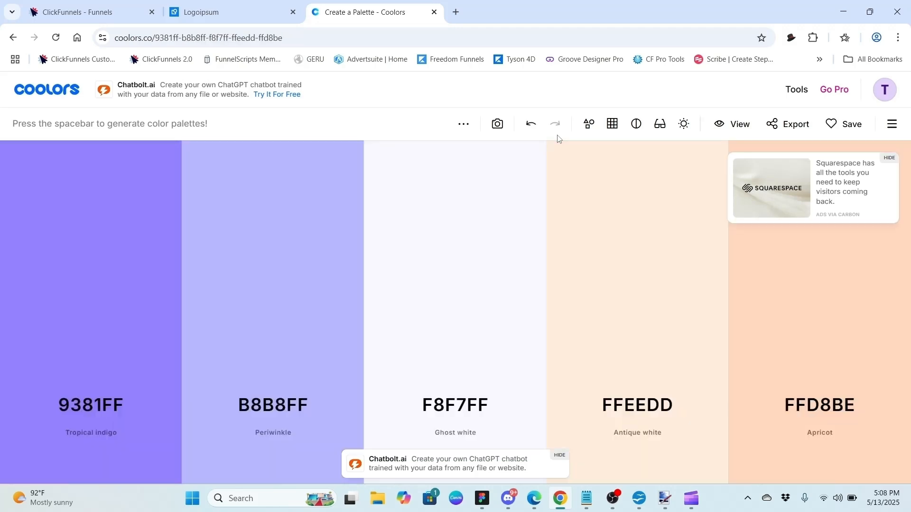
key("space")
key("space")
key("space")
key("space")
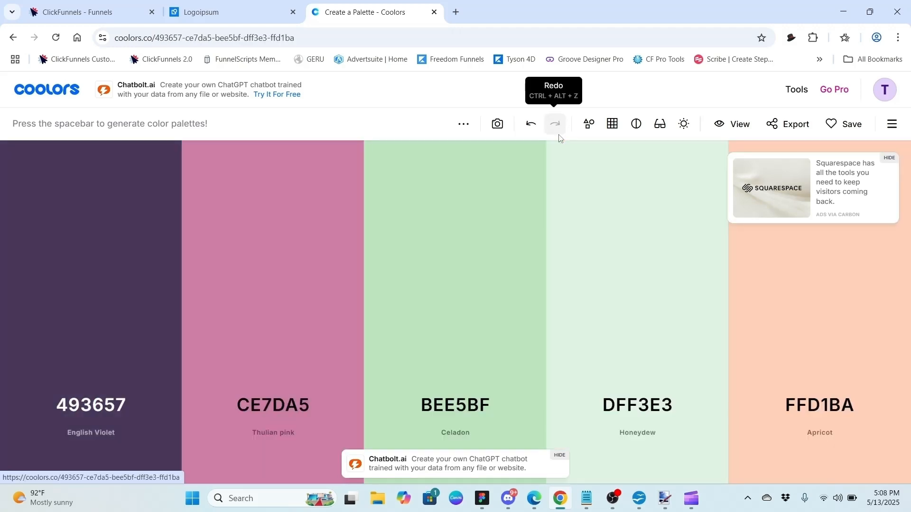
key("space")
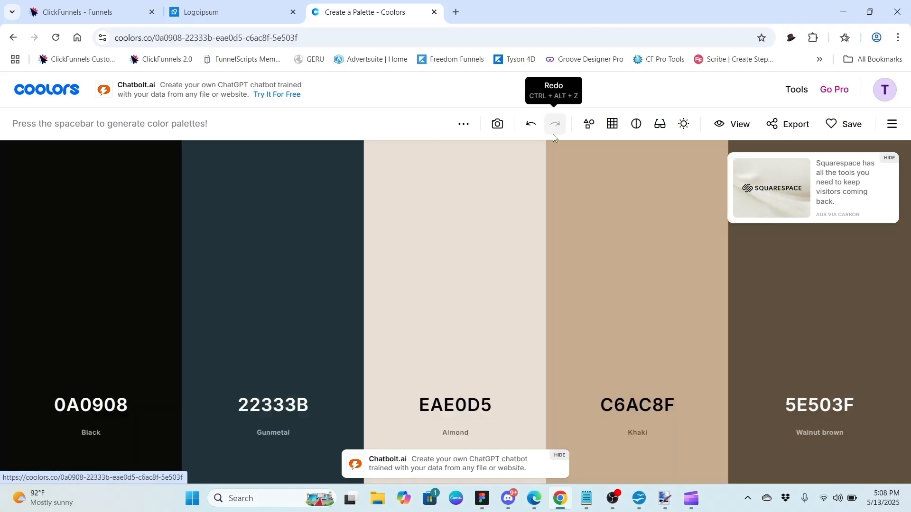
key("space")
key("space")
key("space")
key("space")
key("space")
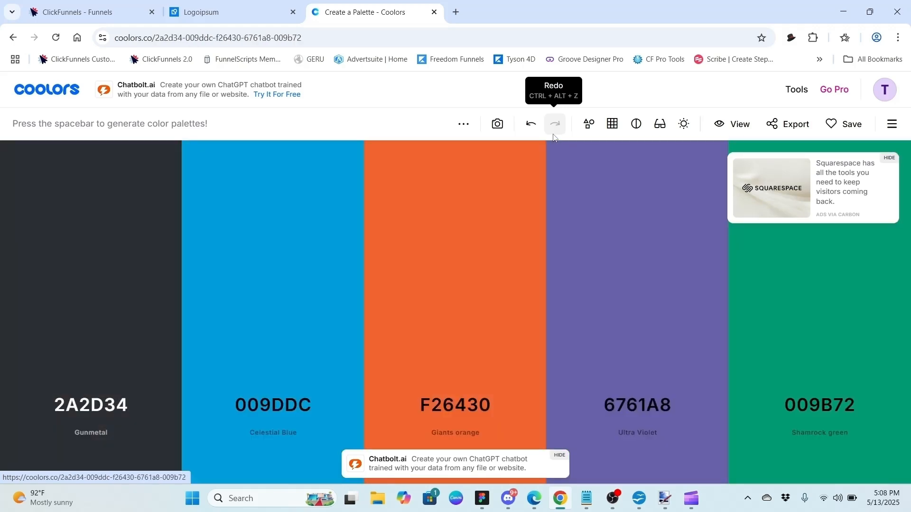
key("space")
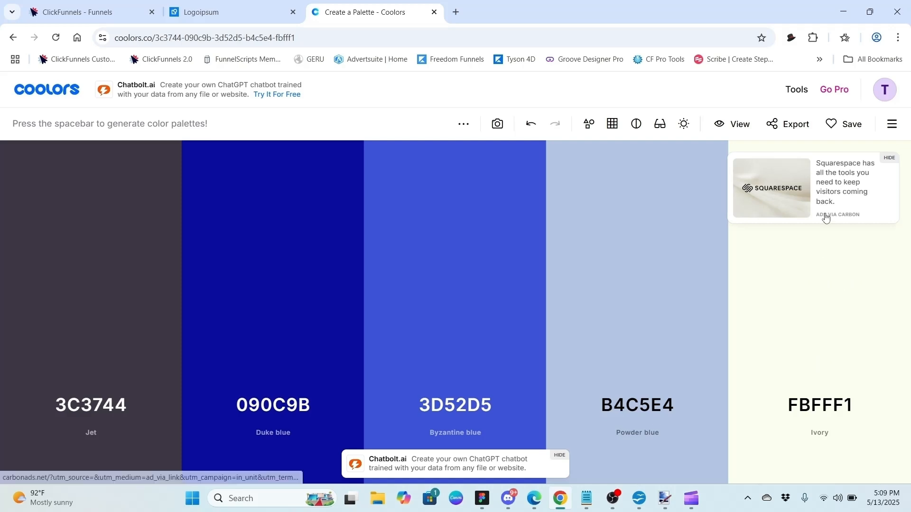
Save the generated palette under the name "GS 1 Lead".
left_click(847, 127)
type("GS")
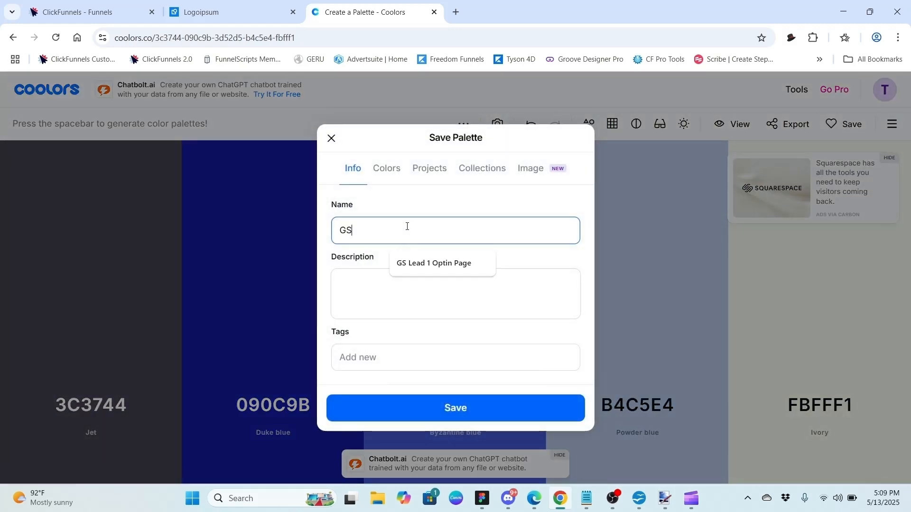
type(" 1")
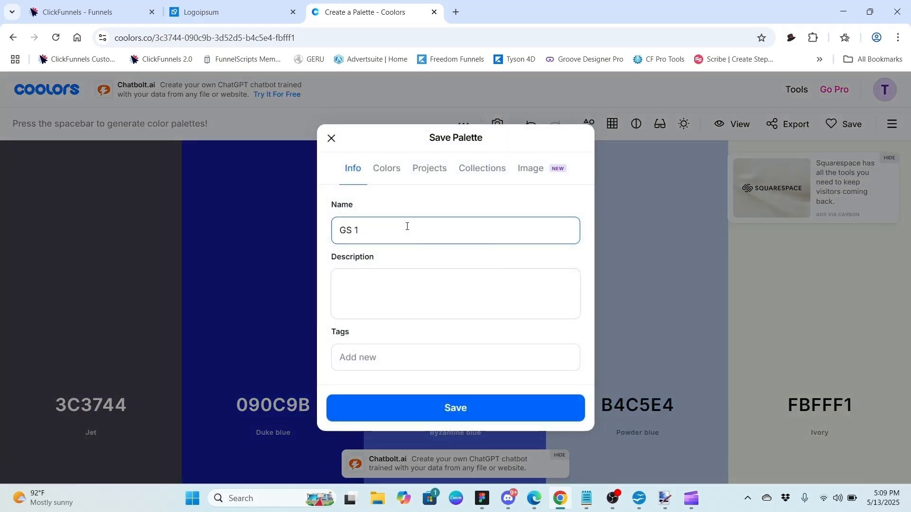
type(" Lead")
key("Return")
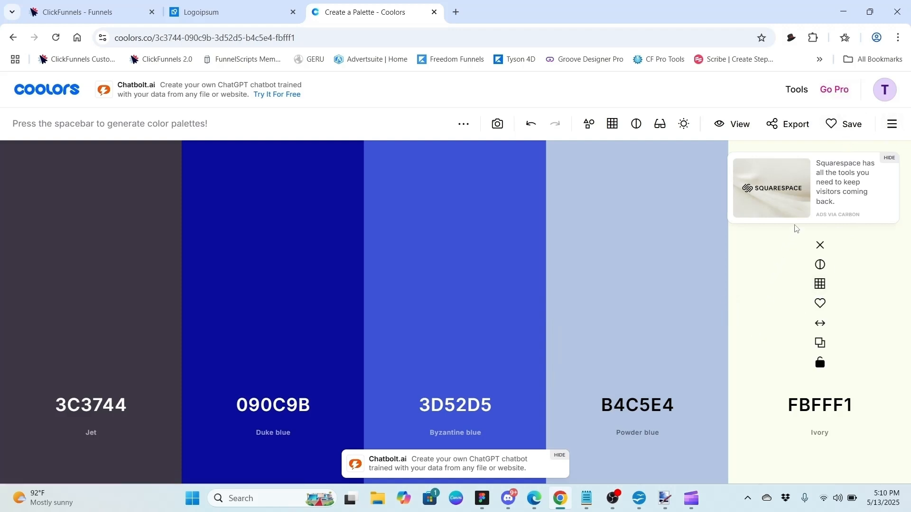
Open the saved "GS 1 Lead" palette from the account dashboard in the palette generator.
left_click(886, 94)
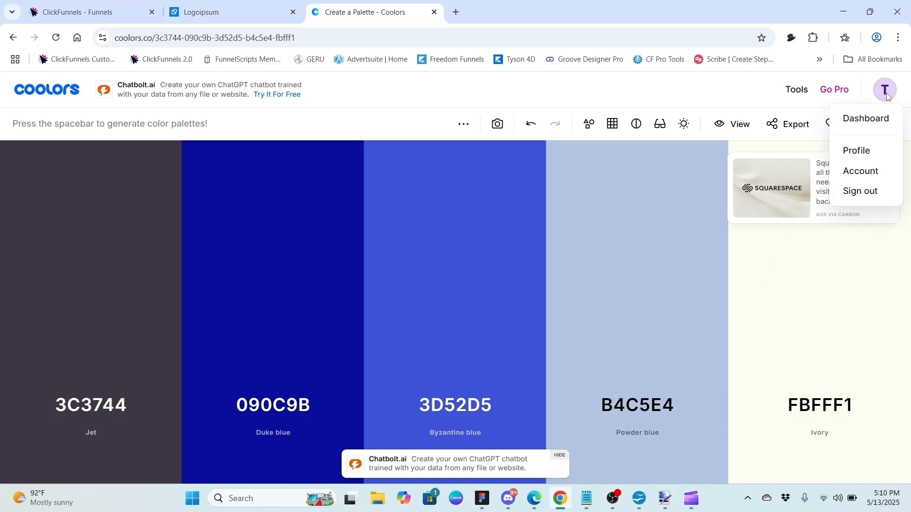
left_click(862, 120)
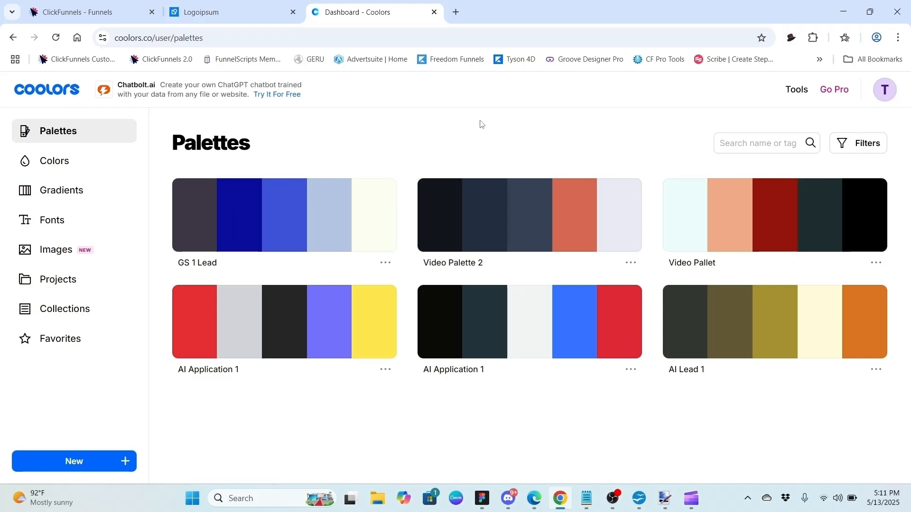
left_click(387, 265)
left_click(379, 318)
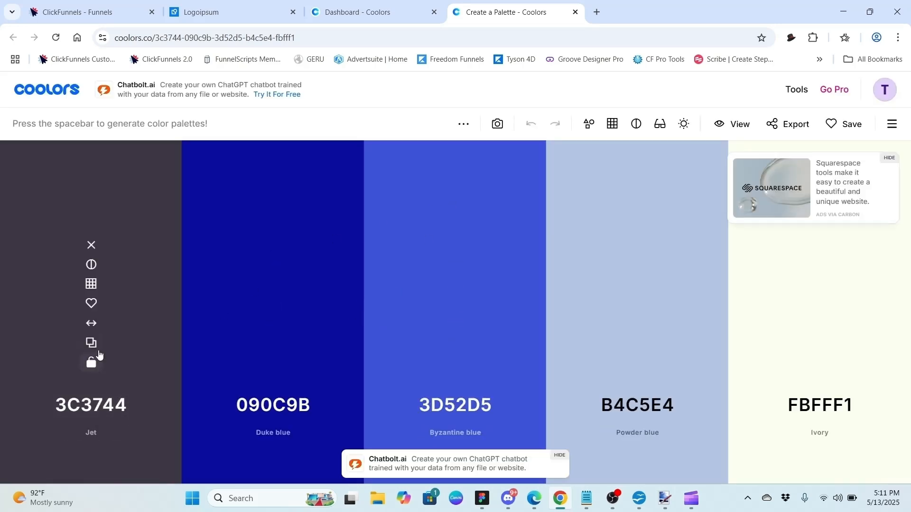
Copy the first colour's hex code and record it in the Notepad style file as "#3C3744 - Jet".
left_click(93, 347)
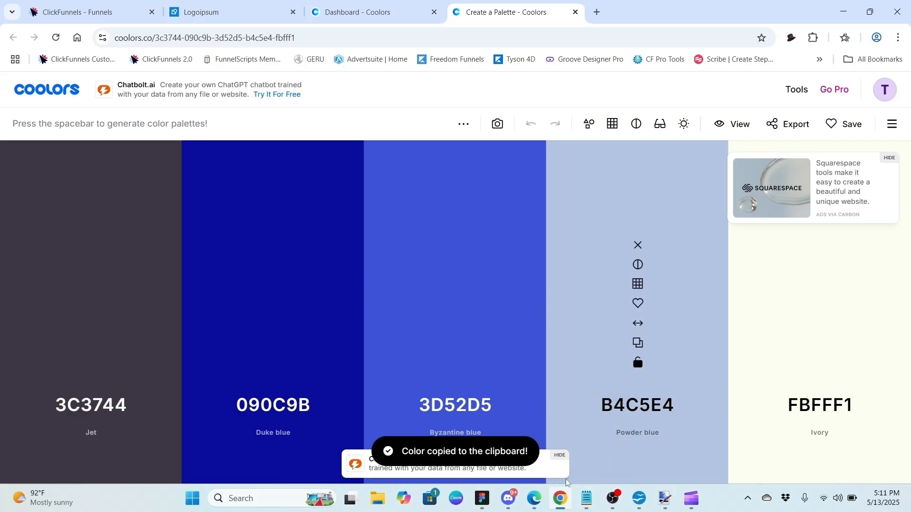
left_click(586, 498)
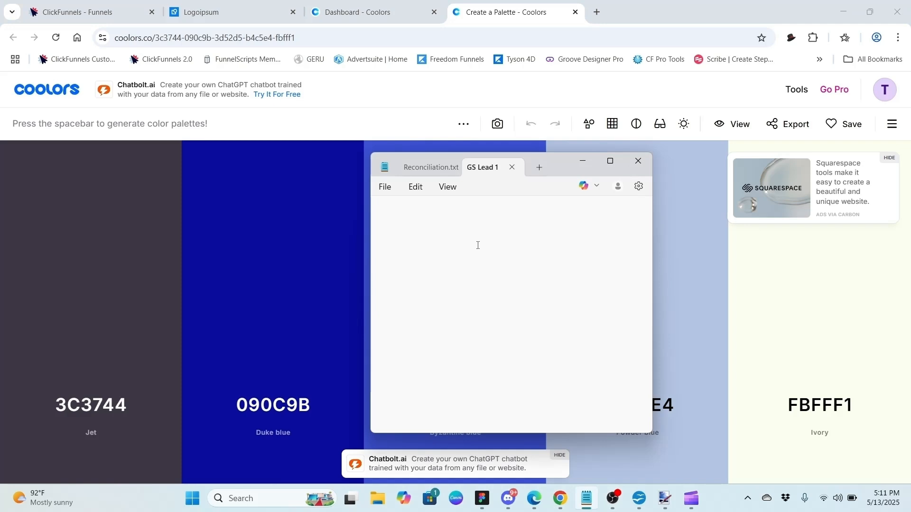
key("ctrl+v")
type("#")
type("Black")
key("BackSpace")
key("BackSpace")
key("BackSpace")
key("BackSpace")
key("BackSpace")
type("Je")
Copy the second colour's hex code and record it in the style note as "#090C9B - Duke Blue".
left_click(273, 340)
key("alt+Tab")
key("ctrl+v")
type("- Duke Bl")
Move the note window away from the remaining colours and record the third colour as "#3D52D5 _ Byzantine Blue".
left_click_drag(426, 162, 179, 196)
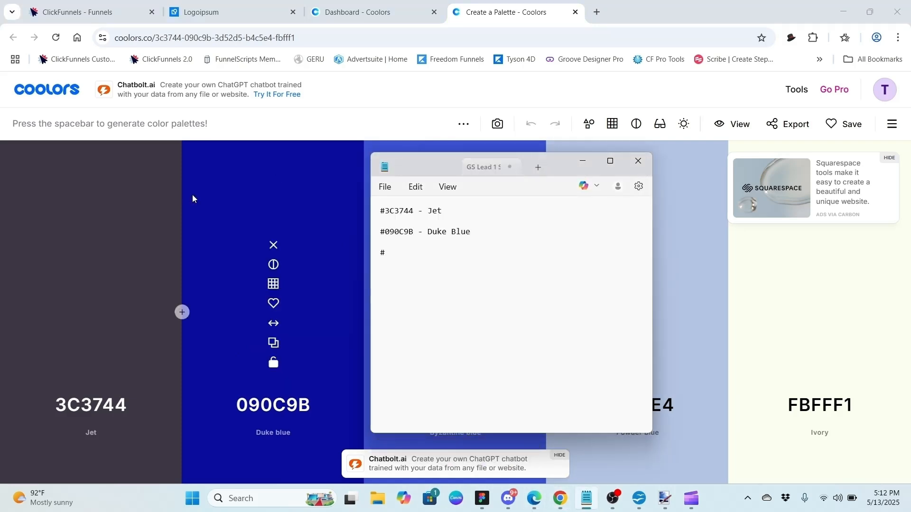
left_click_drag(556, 168, 259, 187)
left_click(451, 342)
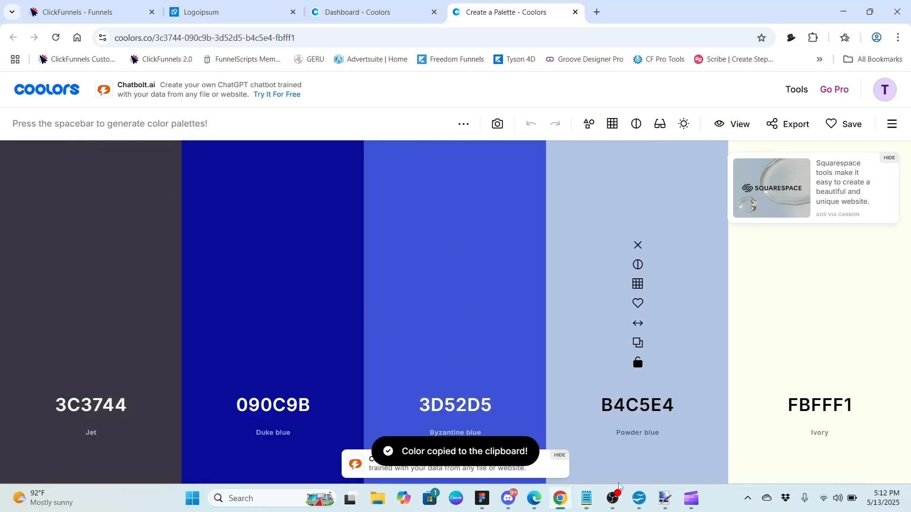
left_click(587, 498)
left_click(456, 349)
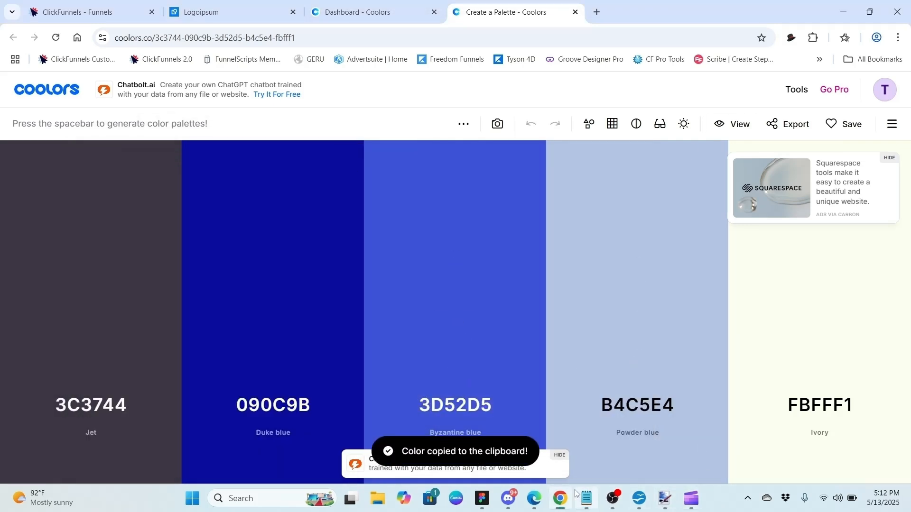
left_click(587, 499)
key("ctrl+v")
type("_ N")
key("BackSpace")
type("Btzantine")
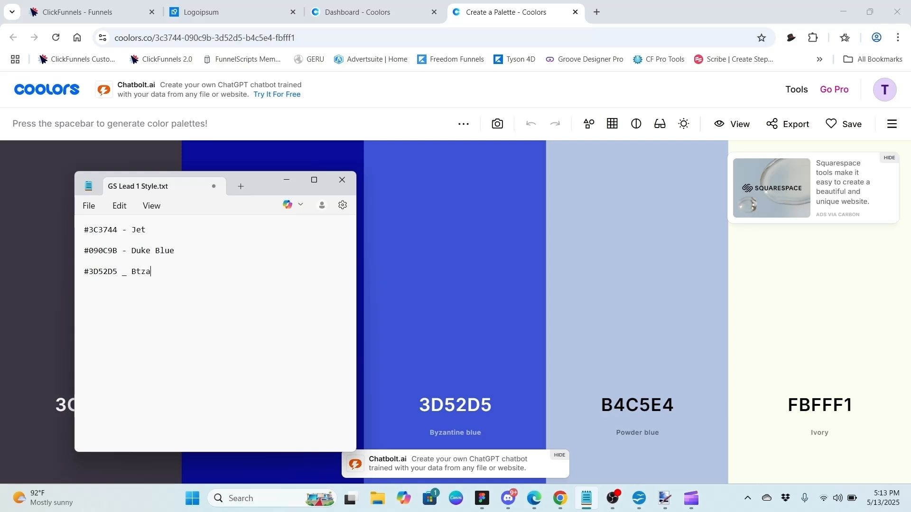
key("BackSpace")
key("BackSpace")
key("BackSpace")
key("BackSpace")
key("BackSpace")
key("BackSpace")
key("BackSpace")
key("BackSpace")
key("BackSpace")
type("yzantine Blue")
key("Return")
Copy the fourth colour's hex code and record it in the style note as "#B4C5E4 - Powder Blue".
left_click(637, 343)
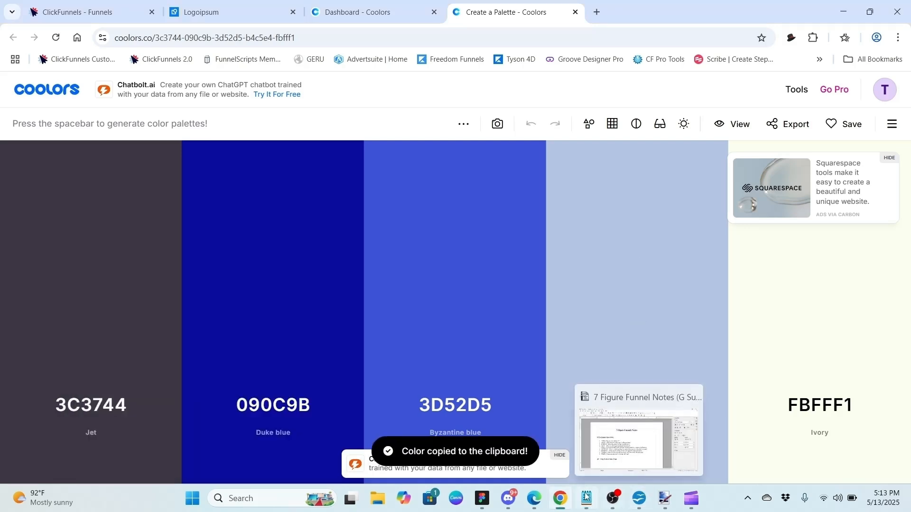
left_click(586, 498)
type("#")
key("ctrl+v")
type("- POwder")
key("BackSpace")
key("BackSpace")
key("BackSpace")
key("BackSpace")
key("BackSpace")
type("owder Blue")
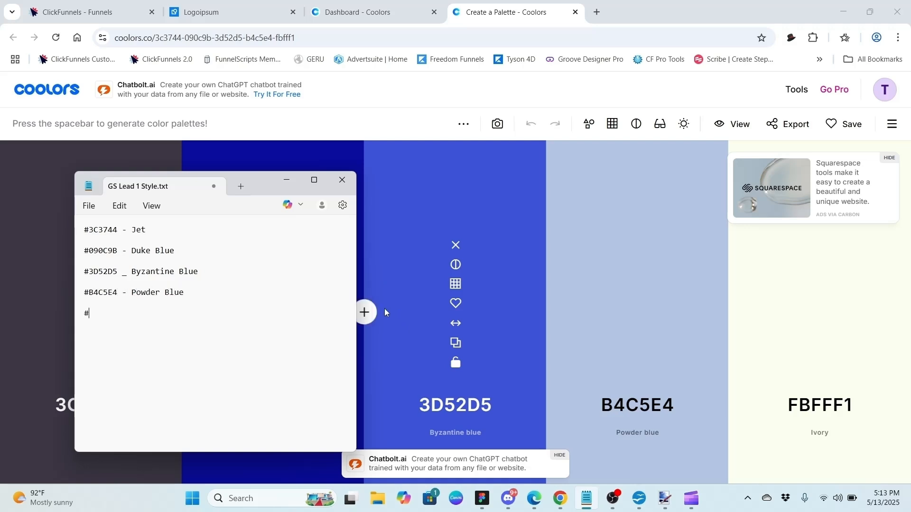
Copy the fifth colour's code and record it in the note as "#FBFFF1 - Ivory" with a separator line below.
left_click(819, 342)
left_click(586, 498)
type("#")
key("ctrl+v")
type("- Ivor")
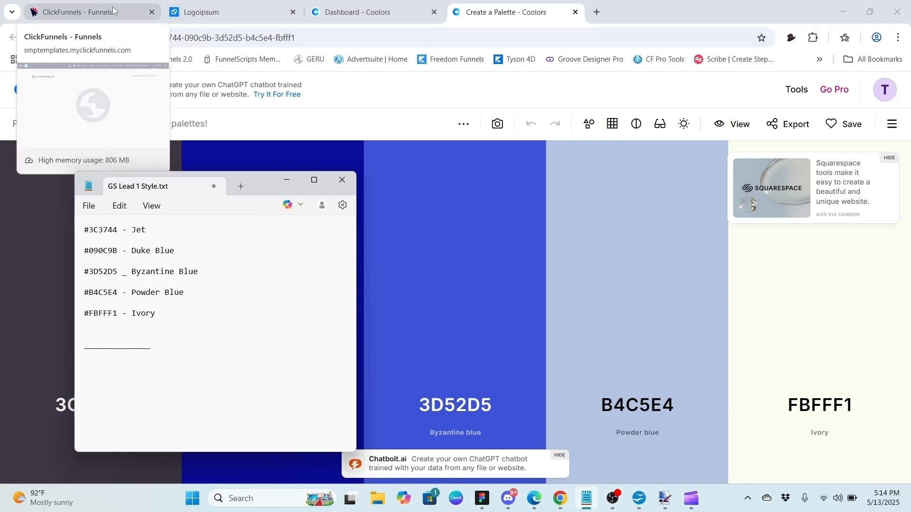
Close the Logoipsum and Coolors dashboard pages and switch to the ClickFunnels page editor.
left_click(294, 13)
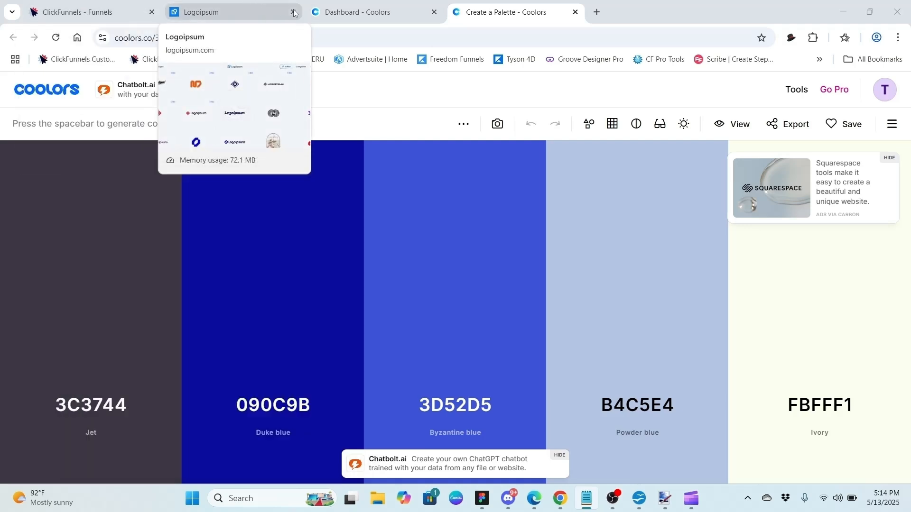
left_click(294, 13)
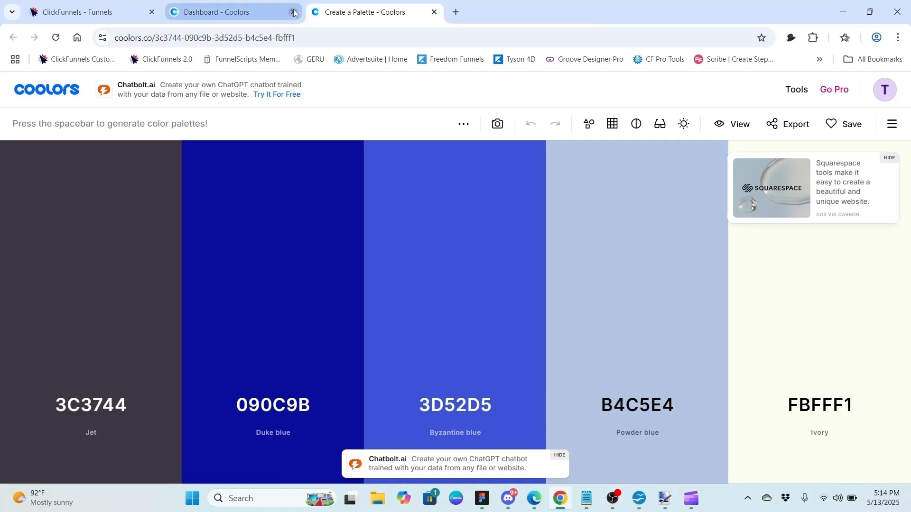
left_click(293, 13)
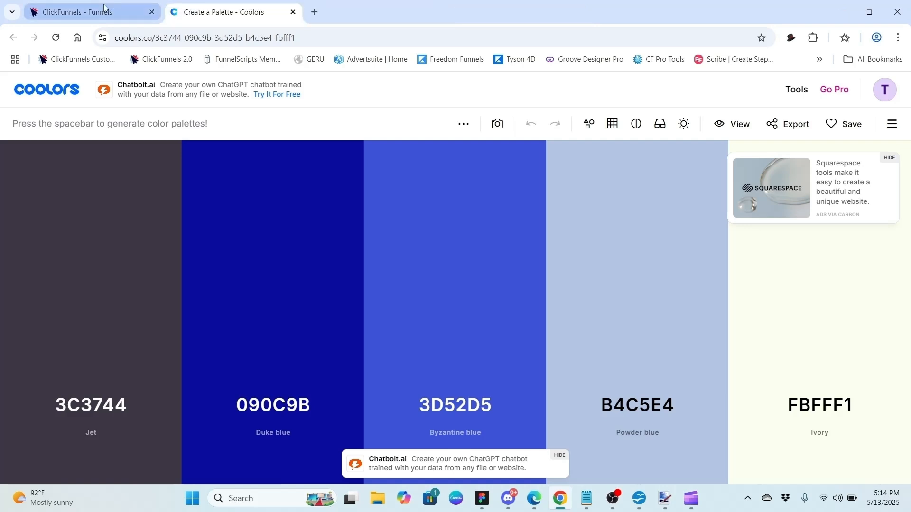
left_click(104, 8)
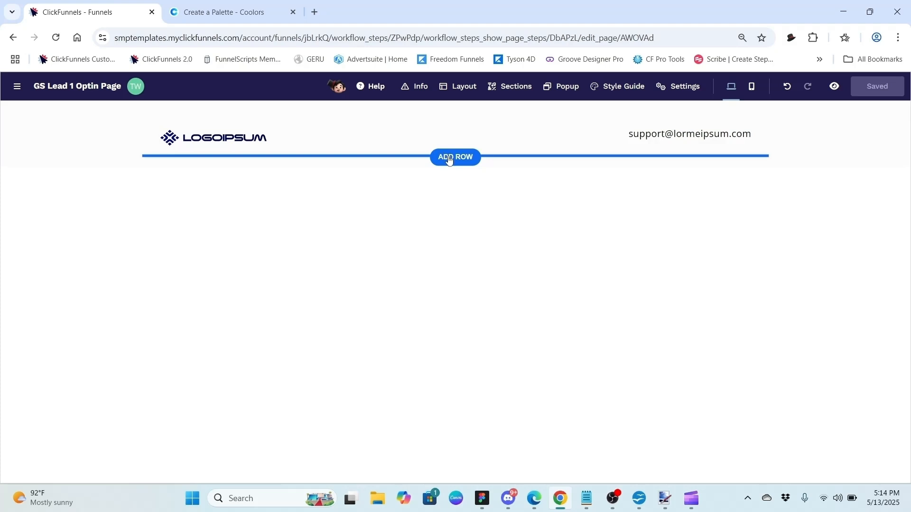
Add a one-column row below the logo header row and insert a sub headline element in it.
left_click(448, 159)
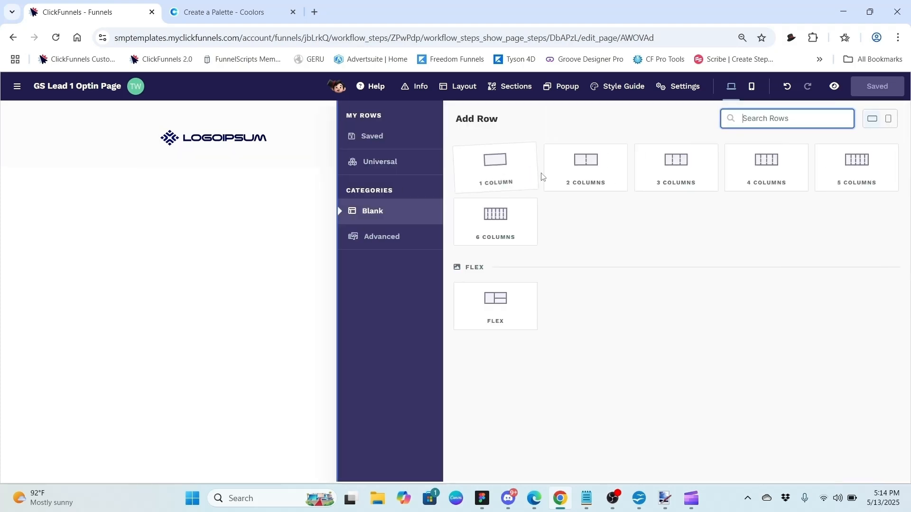
left_click(497, 170)
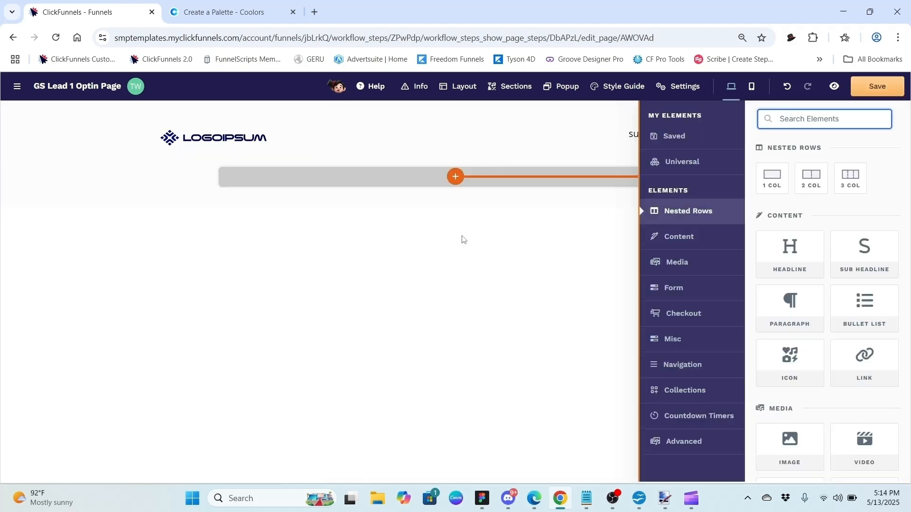
left_click(447, 264)
left_click(470, 180)
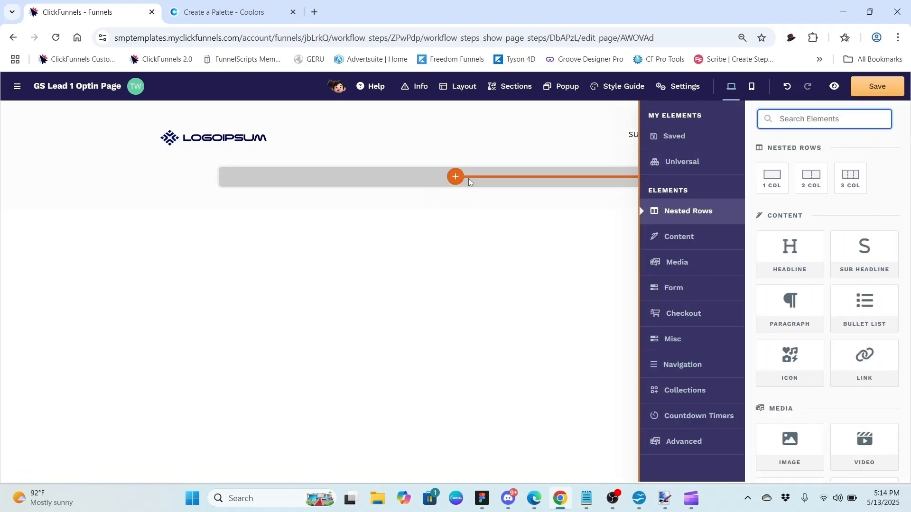
left_click(868, 248)
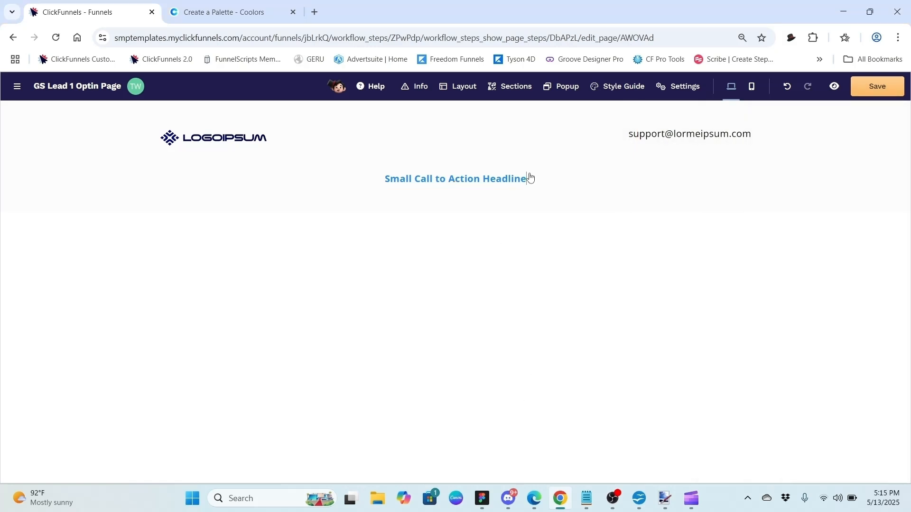
Replace the sub headline's placeholder text with "ATTENTION: [TARGET AUDIENCE & AVATAR]".
left_click(529, 178)
left_click(523, 175)
key("BackSpace")
key("BackSpace")
key("BackSpace")
key("BackSpace")
key("BackSpace")
key("BackSpace")
key("BackSpace")
key("BackSpace")
key("BackSpace")
key("BackSpace")
key("BackSpace")
key("BackSpace")
key("BackSpace")
key("BackSpace")
key("BackSpace")
key("BackSpace")
key("BackSpace")
key("BackSpace")
key("BackSpace")
key("BackSpace")
key("BackSpace")
key("BackSpace")
key("BackSpace")
key("BackSpace")
key("BackSpace")
key("ctrl+v")
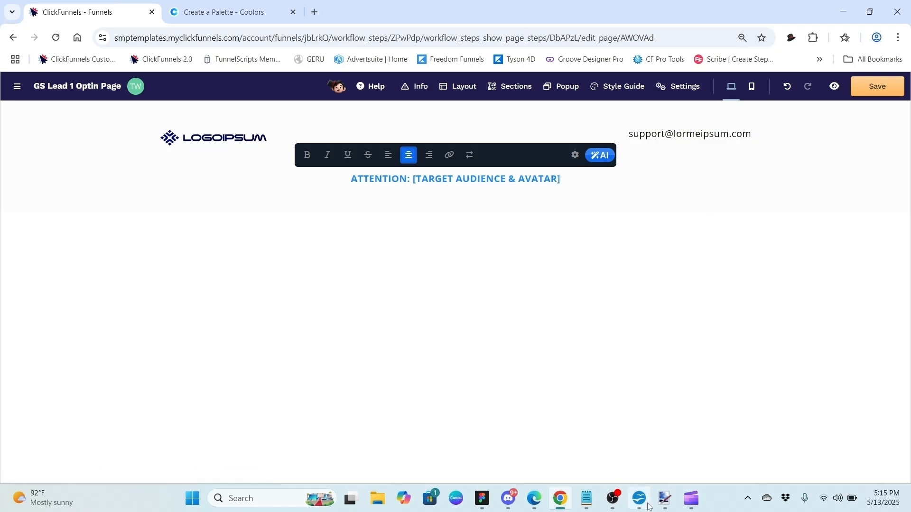
Switch to the GS Lead 1 Style.txt note and copy the Duke Blue colour code #090C9B.
left_click(587, 499)
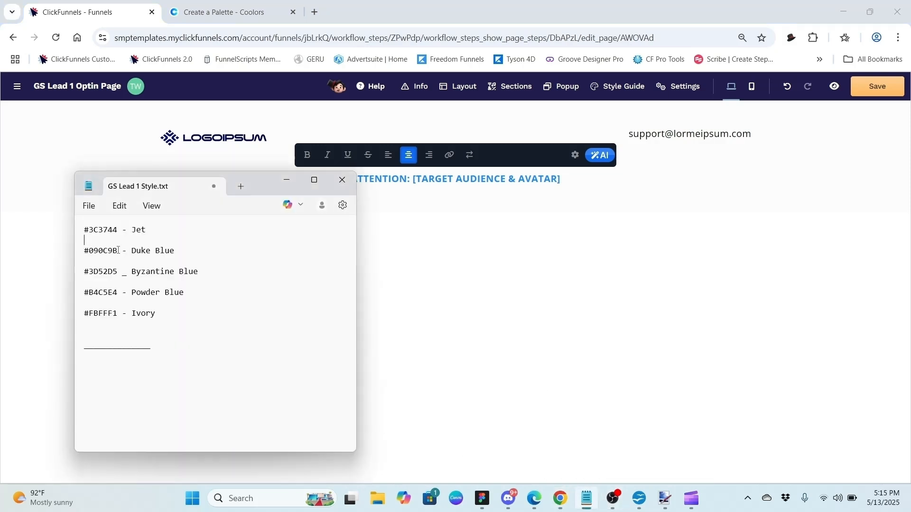
left_click_drag(118, 251, 77, 248)
right_click(95, 252)
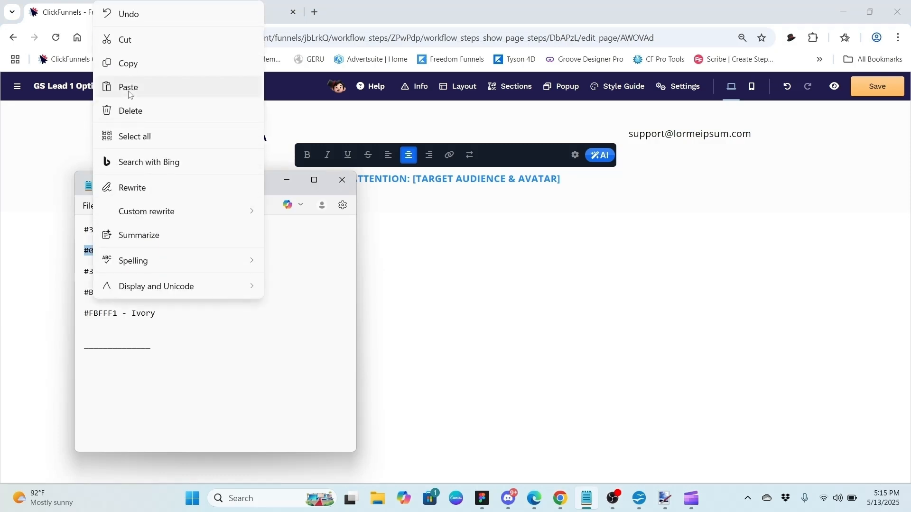
left_click(129, 66)
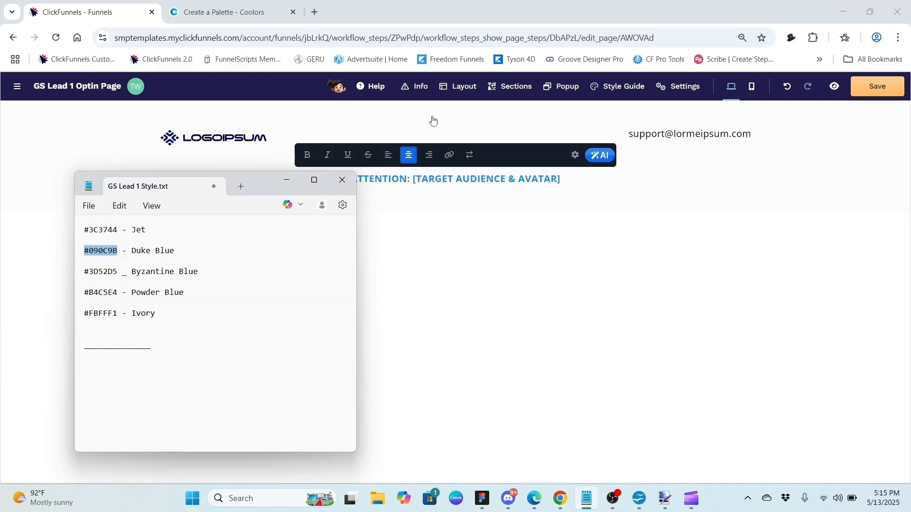
Override the typography style of the "ATTENTION" sub headline and set its font family to Poppins.
left_click(574, 159)
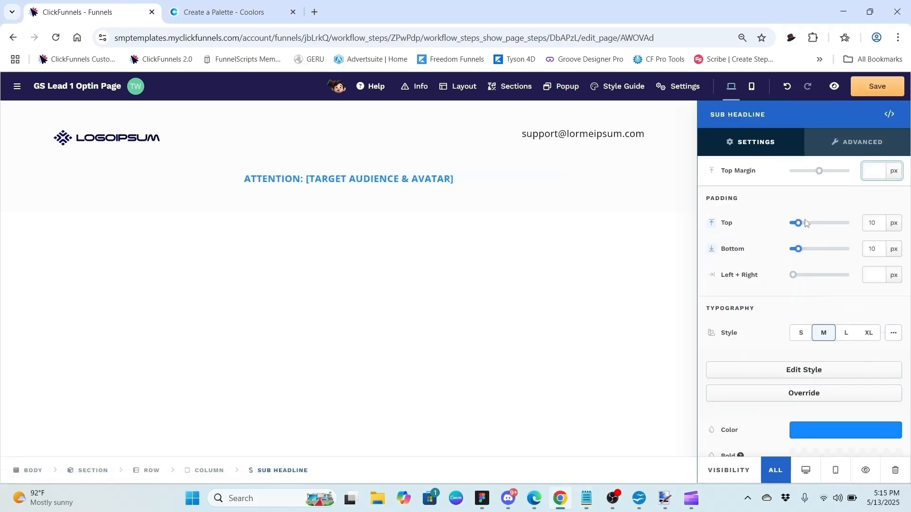
scroll(798, 209, "down", 3)
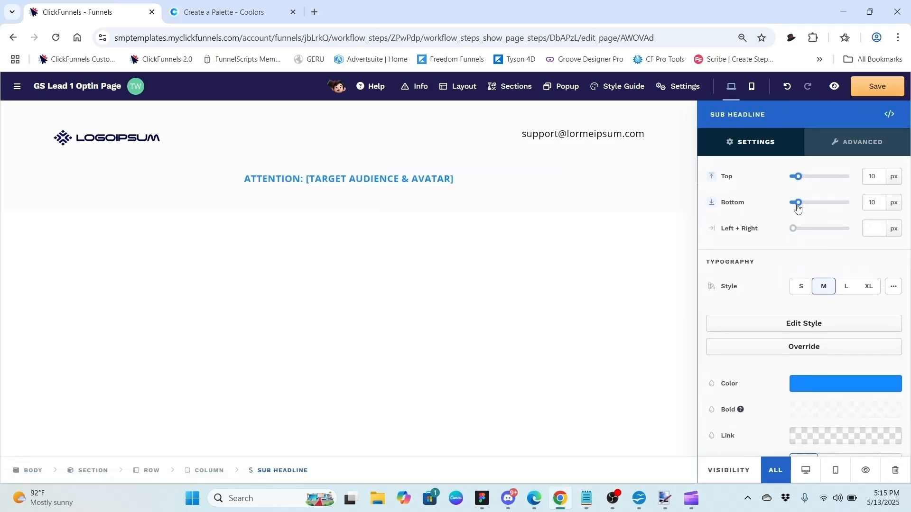
left_click(797, 209)
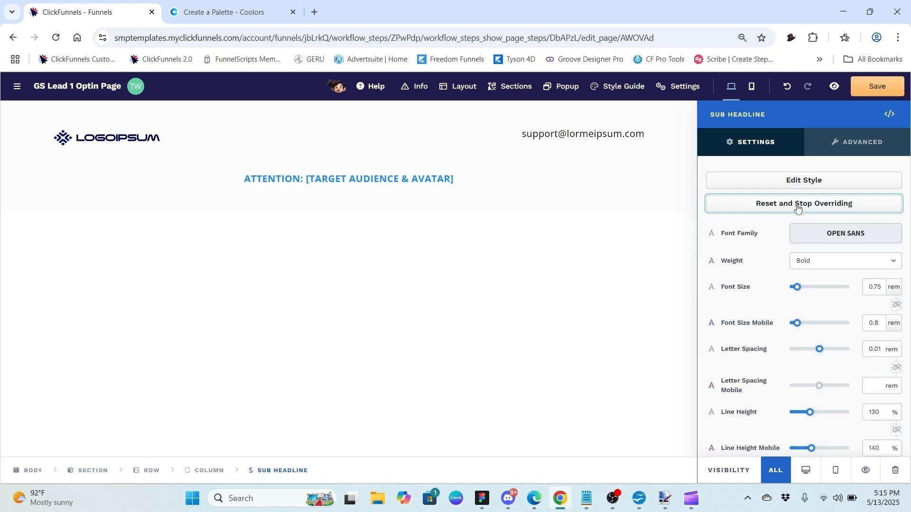
left_click(878, 237)
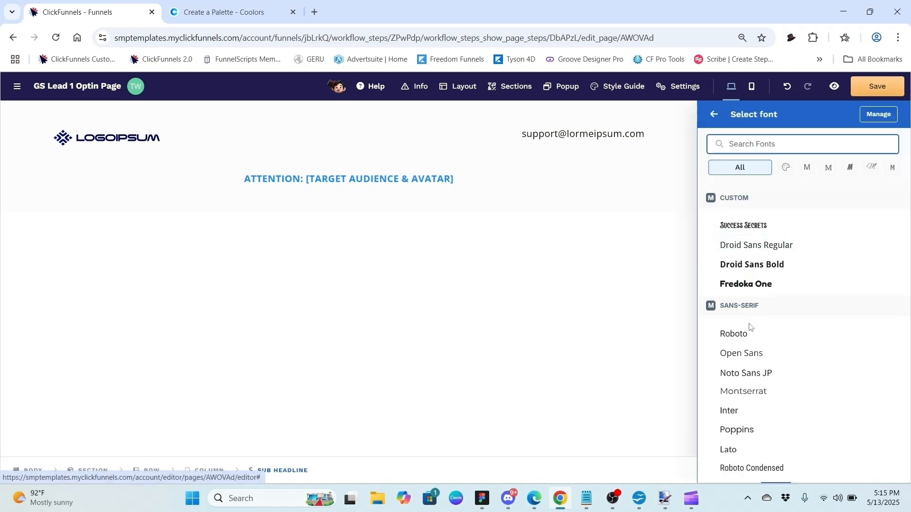
left_click(726, 435)
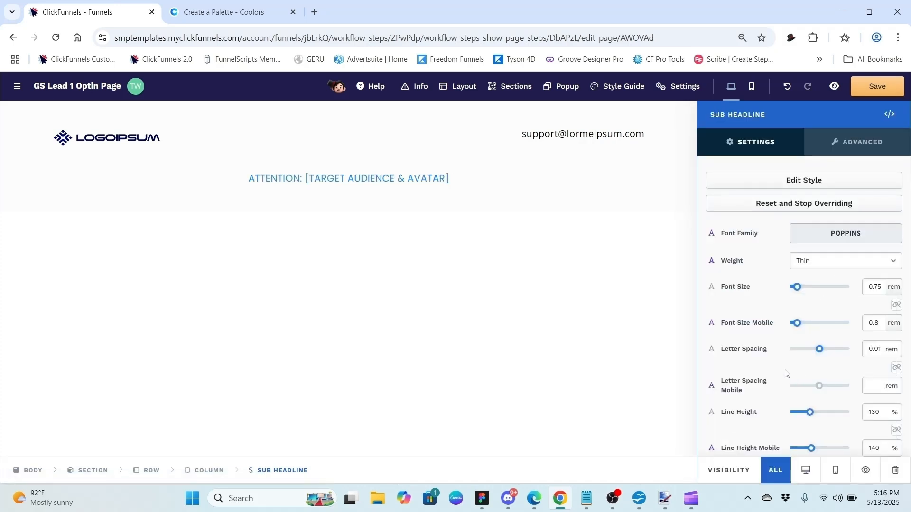
Set the sub headline's text colour to the copied Duke Blue hex code 090c9b.
scroll(784, 373, "down", 2)
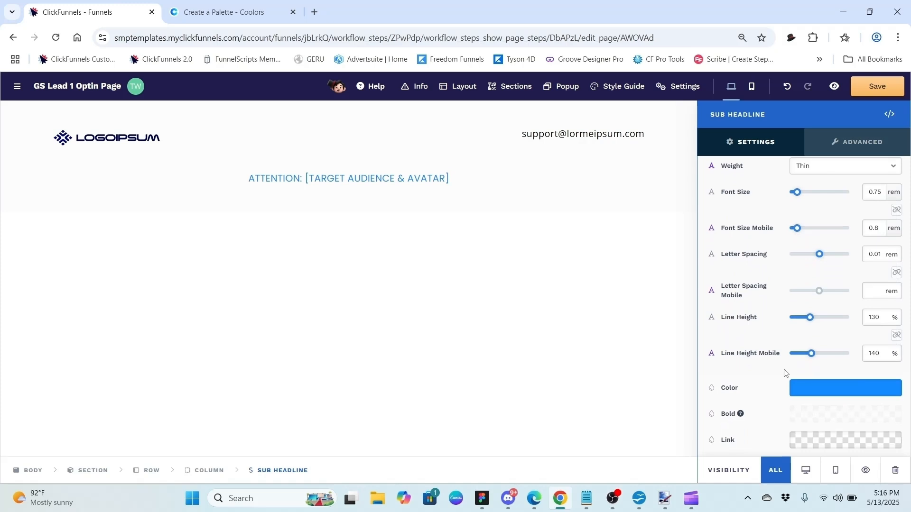
left_click(804, 390)
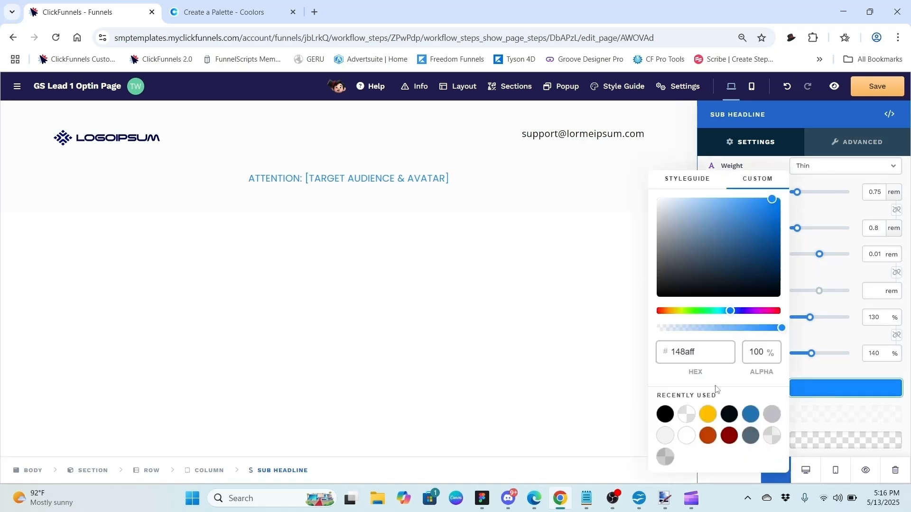
left_click(706, 351)
key("BackSpace")
key("BackSpace")
key("BackSpace")
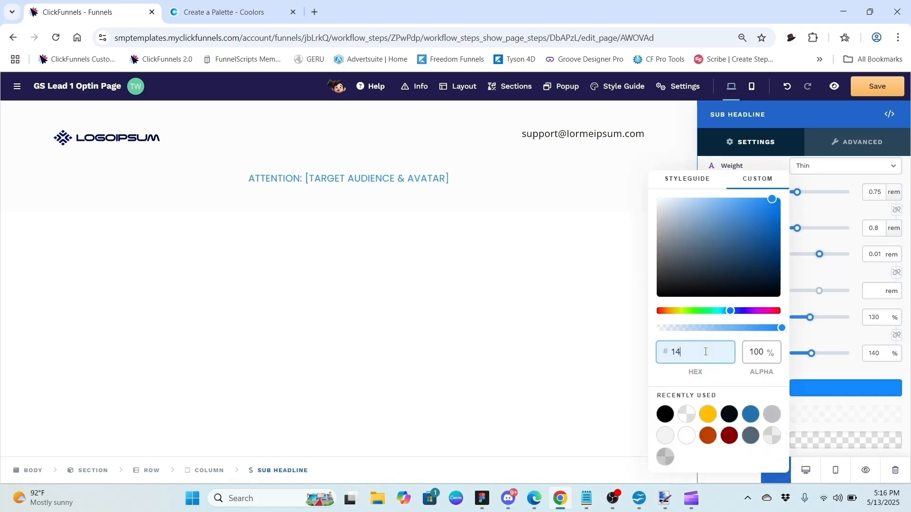
key("ctrl+v")
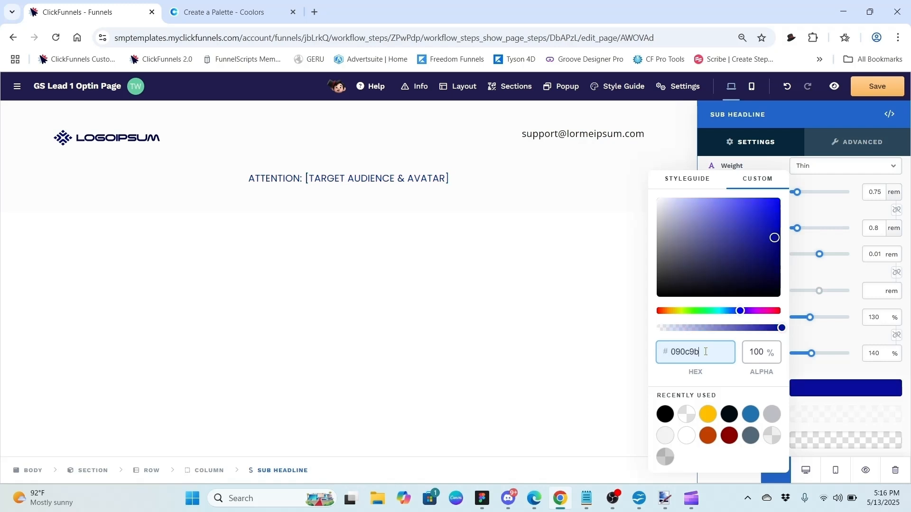
left_click(836, 336)
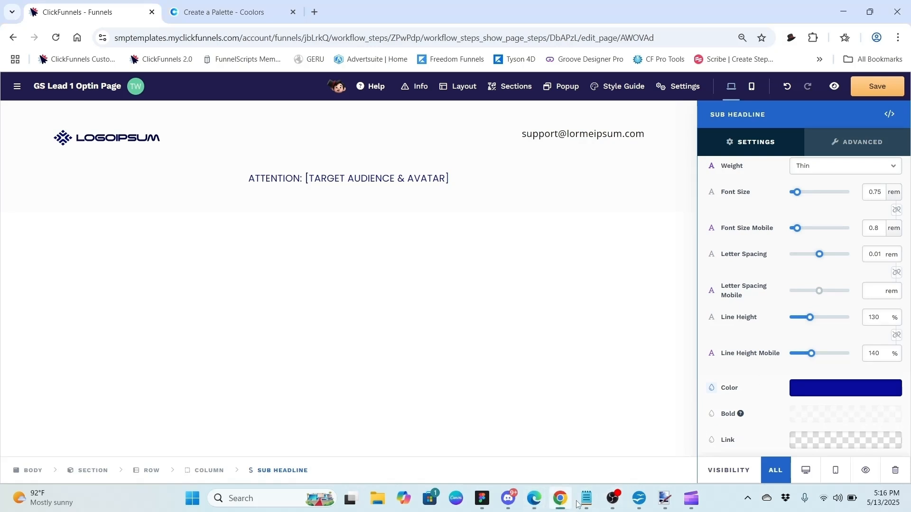
Set the sub headline's font weight to Semi-Bold after trying Medium.
mouse_move(620, 499)
scroll(852, 224, "up", 2)
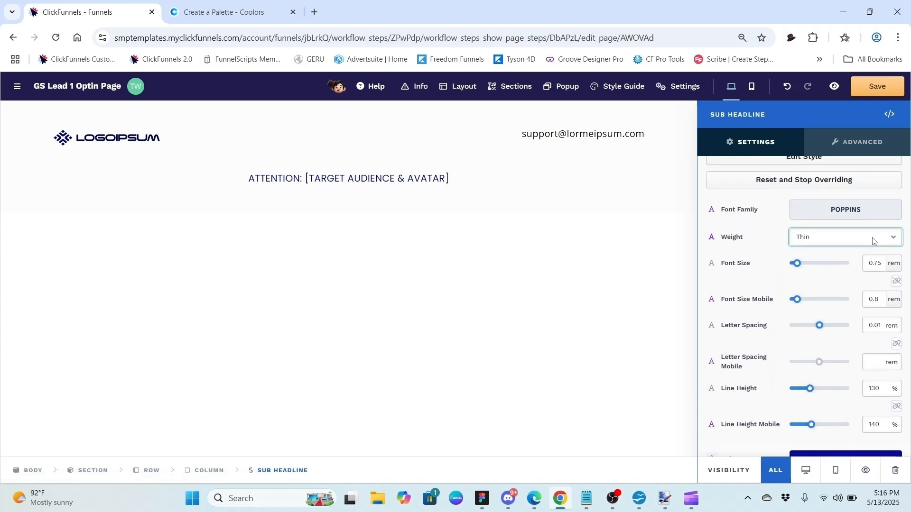
left_click(873, 240)
left_click(822, 311)
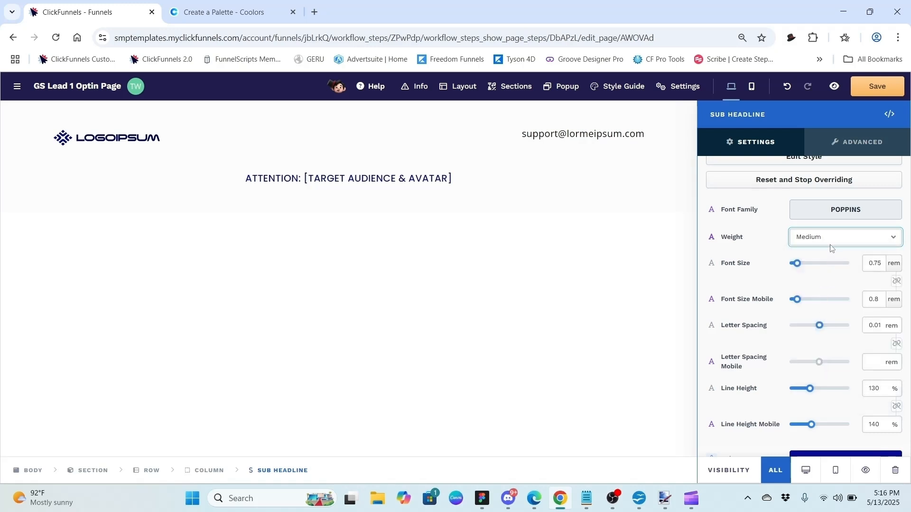
left_click(831, 243)
left_click(813, 325)
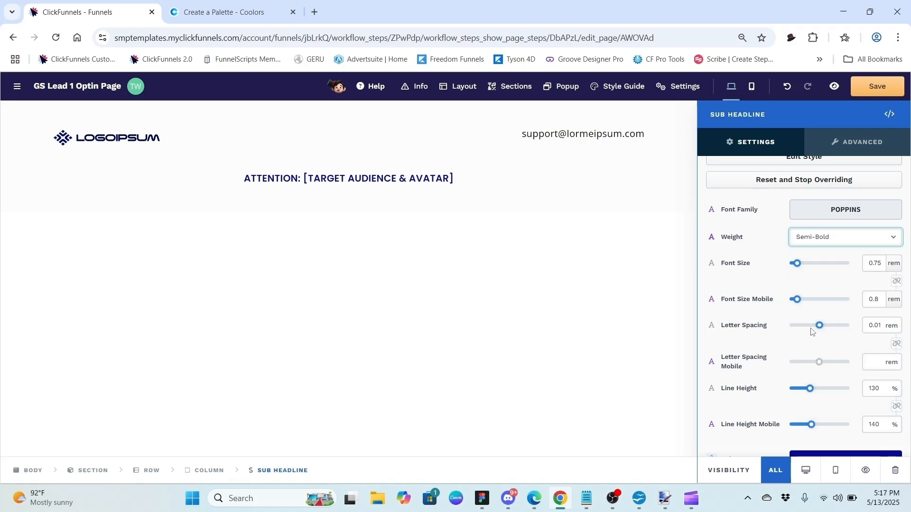
Change the sub headline's desktop font size unit to px and set the size to 22 px.
left_click(893, 263)
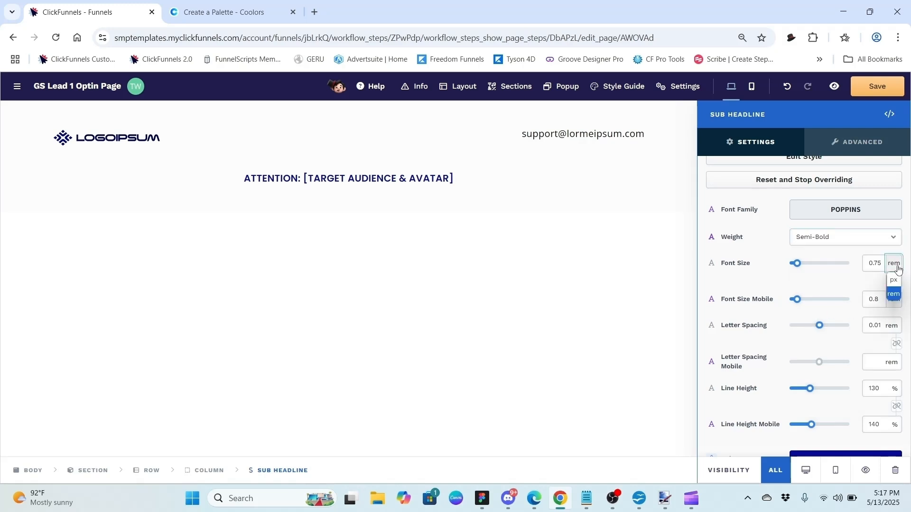
left_click(894, 280)
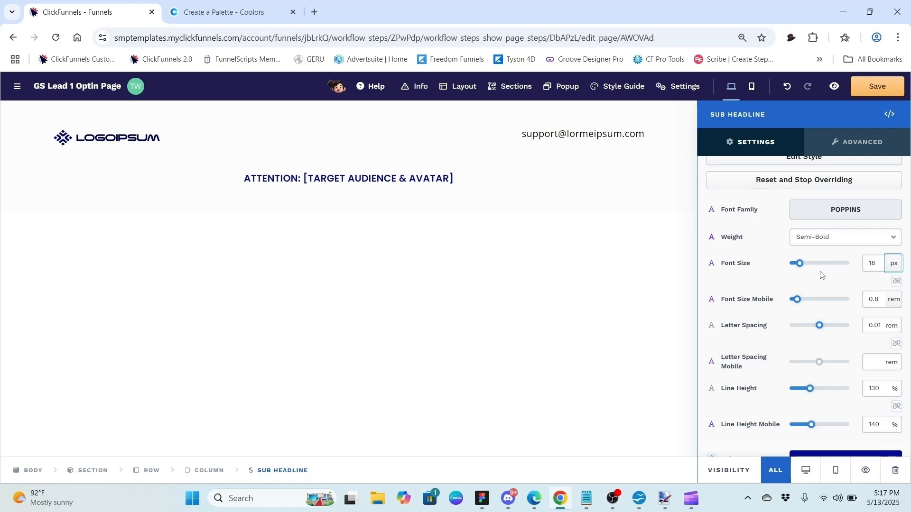
left_click(800, 265)
left_click_drag(799, 265, 804, 267)
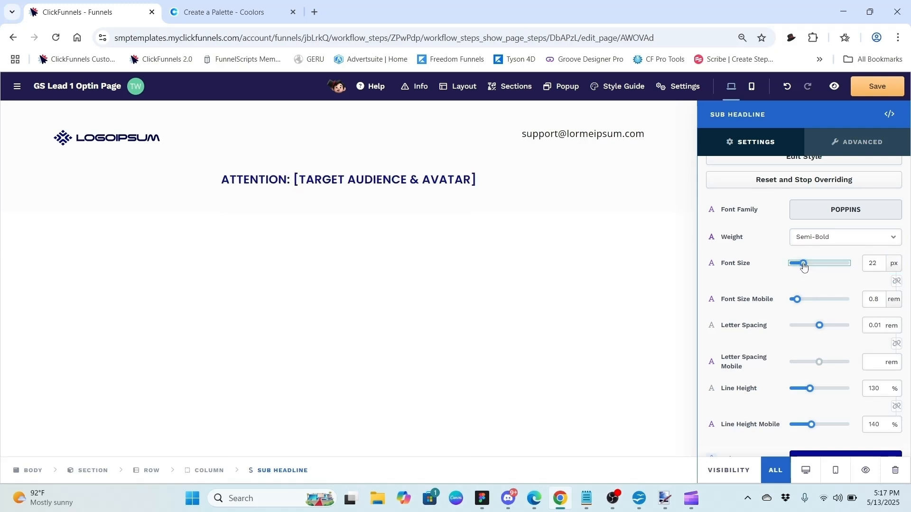
left_click(642, 195)
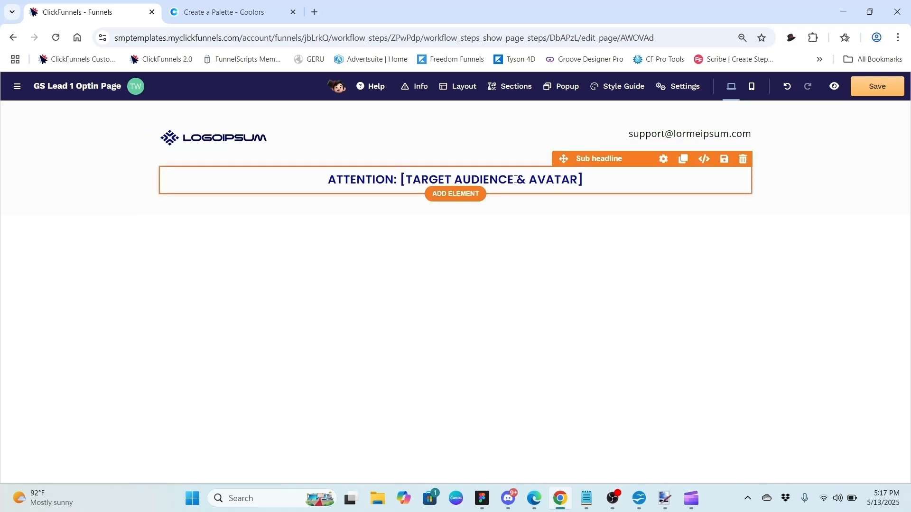
Deselect the sub headline and save the page.
left_click(764, 199)
left_click(584, 224)
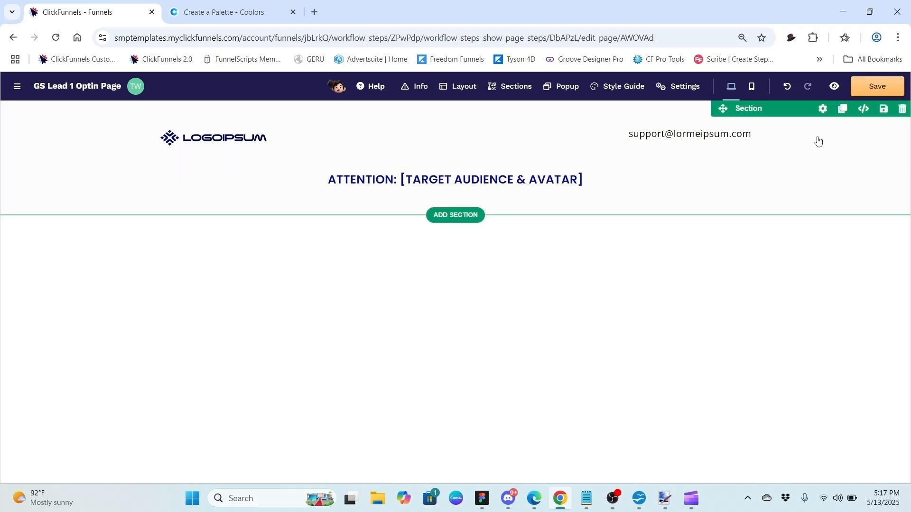
left_click(879, 92)
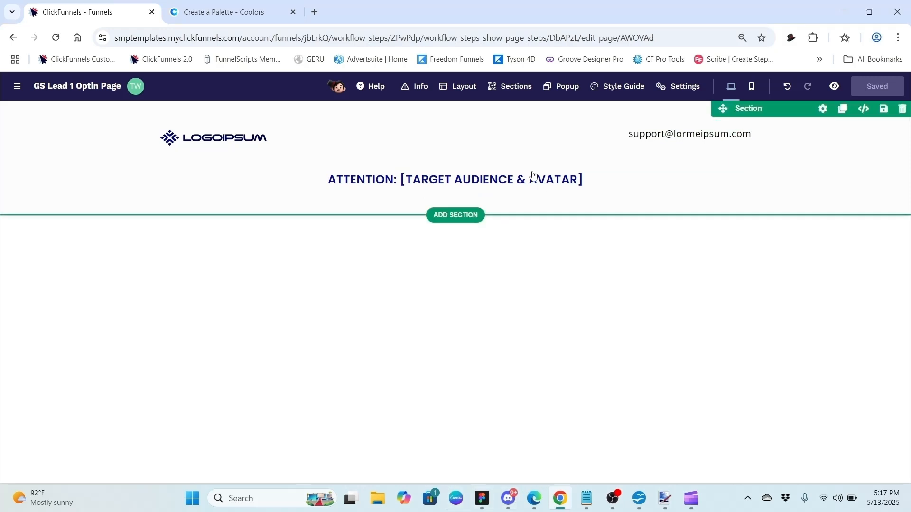
Insert a headline element directly below the "ATTENTION" sub headline.
left_click(458, 196)
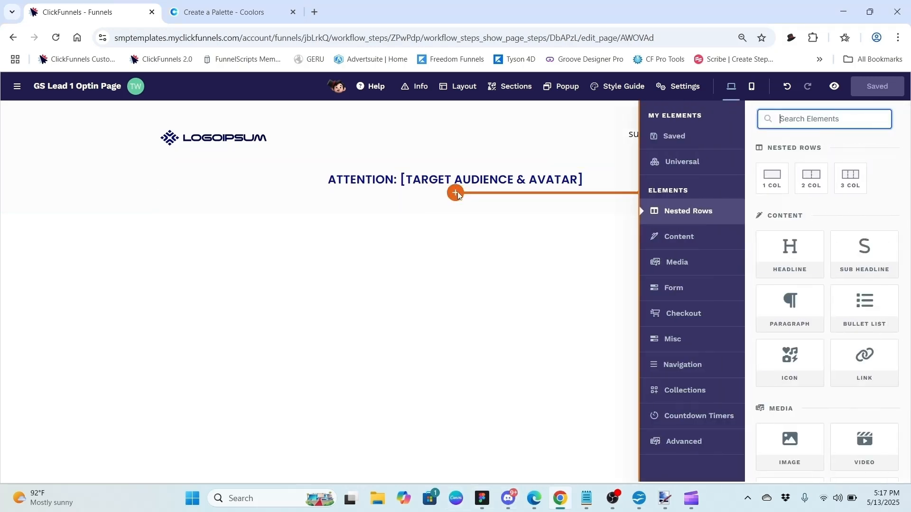
left_click(795, 242)
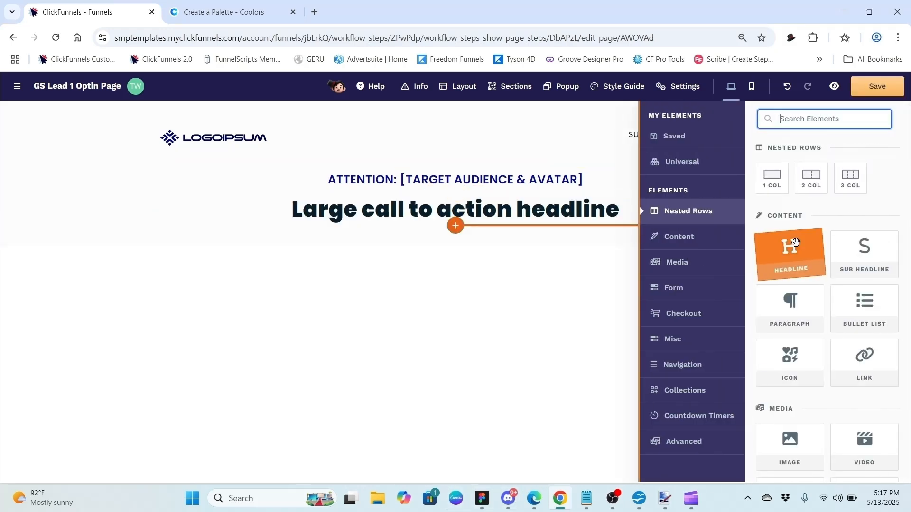
left_click(504, 277)
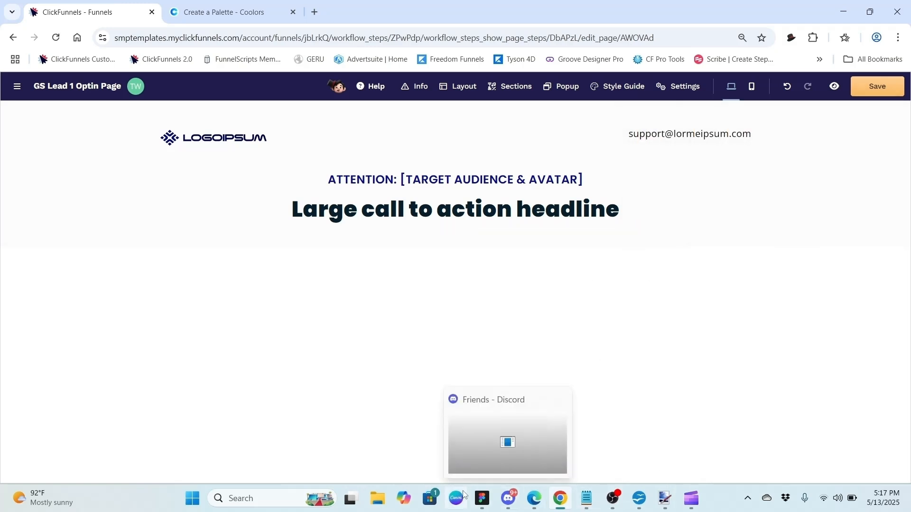
Replace the headline's placeholder text with "Get [Desired Outcome] and Feel [Result of Outcome]".
left_click(616, 211)
key("BackSpace")
key("BackSpace")
key("BackSpace")
key("BackSpace")
key("BackSpace")
key("BackSpace")
key("BackSpace")
key("BackSpace")
key("BackSpace")
key("BackSpace")
key("BackSpace")
key("BackSpace")
key("BackSpace")
key("BackSpace")
key("BackSpace")
key("BackSpace")
key("BackSpace")
key("BackSpace")
key("BackSpace")
key("BackSpace")
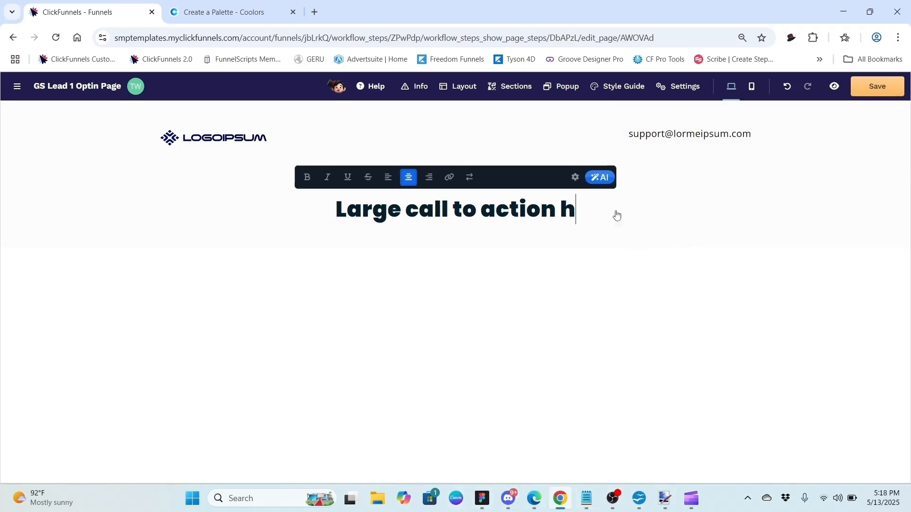
key("BackSpace")
key("BackSpace")
key("BackSpace")
key("BackSpace")
key("BackSpace")
key("BackSpace")
key("BackSpace")
key("BackSpace")
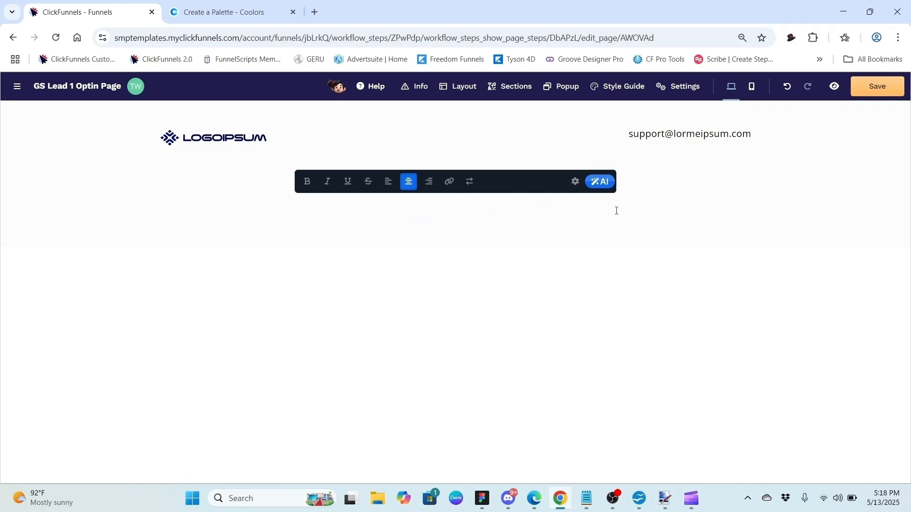
type("Get [Desired Outcome] and Feel [Result of Outcome]")
mouse_move(484, 500)
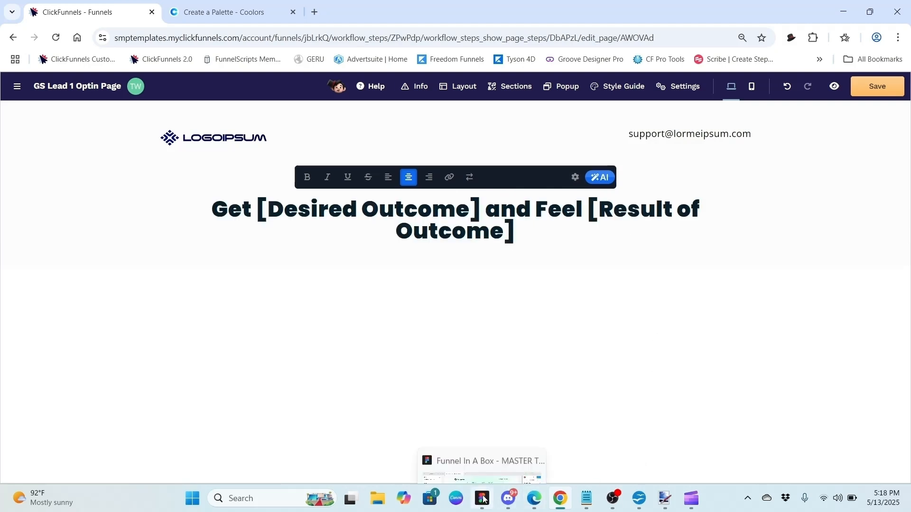
Override the headline's typography style and set its desktop font size to 64 px.
left_click(575, 178)
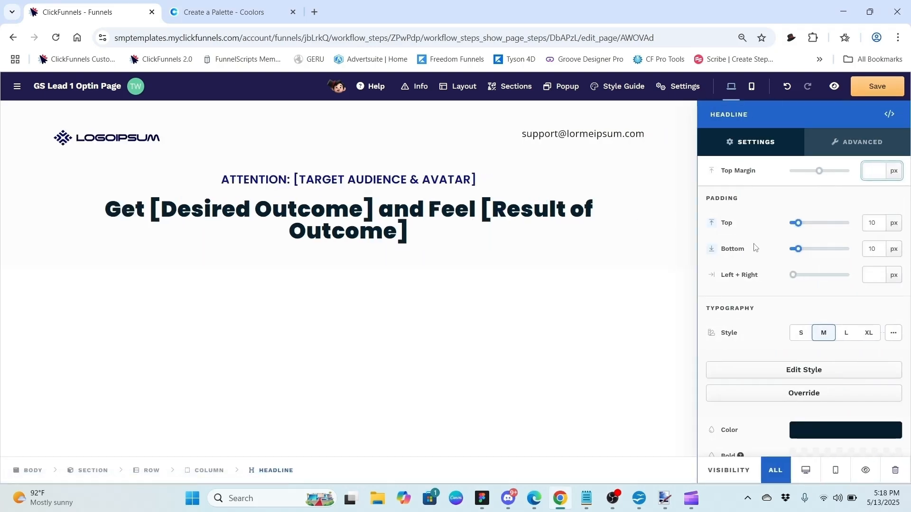
scroll(763, 259, "down", 1)
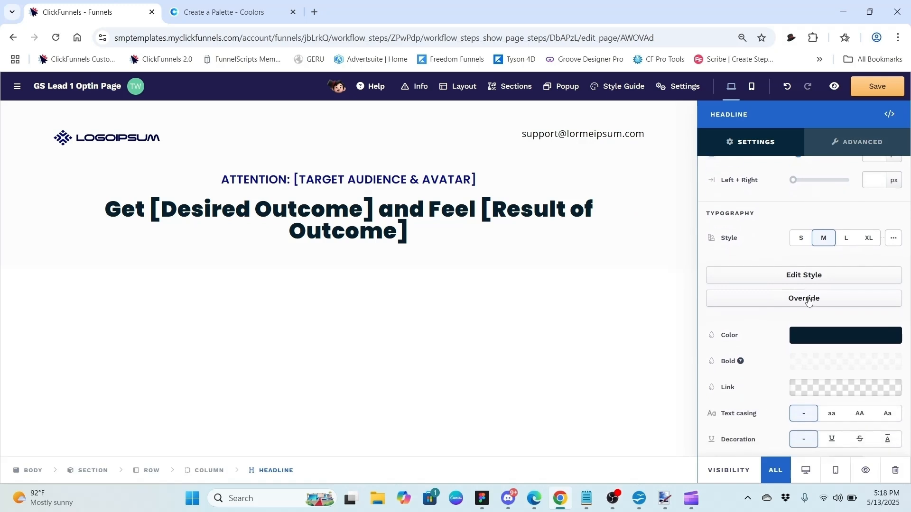
left_click(808, 297)
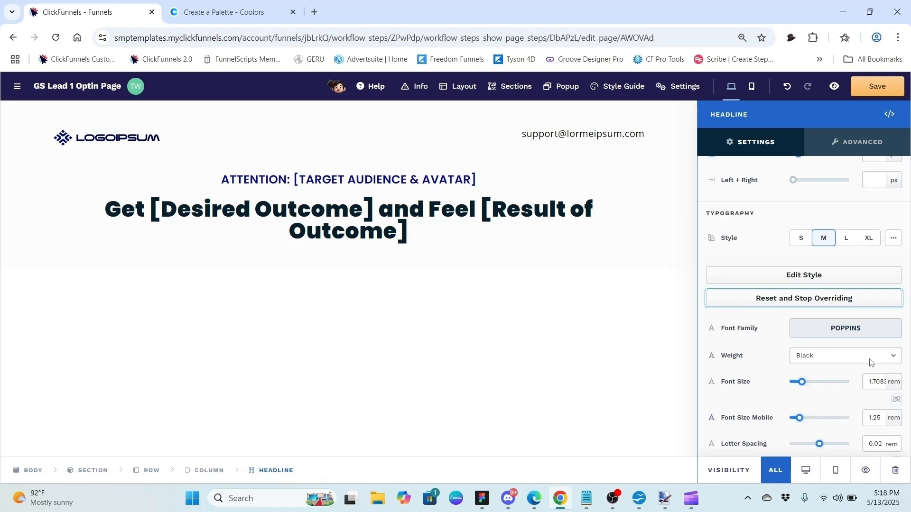
left_click(893, 382)
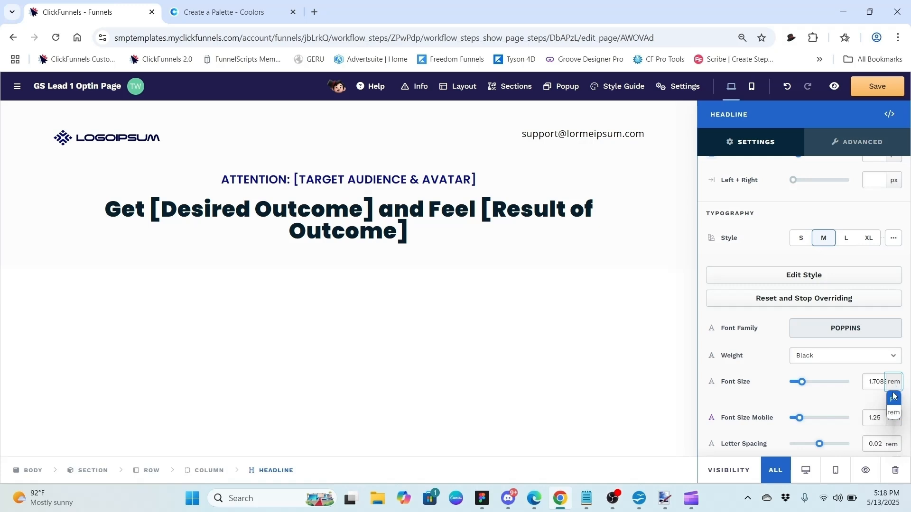
left_click(893, 396)
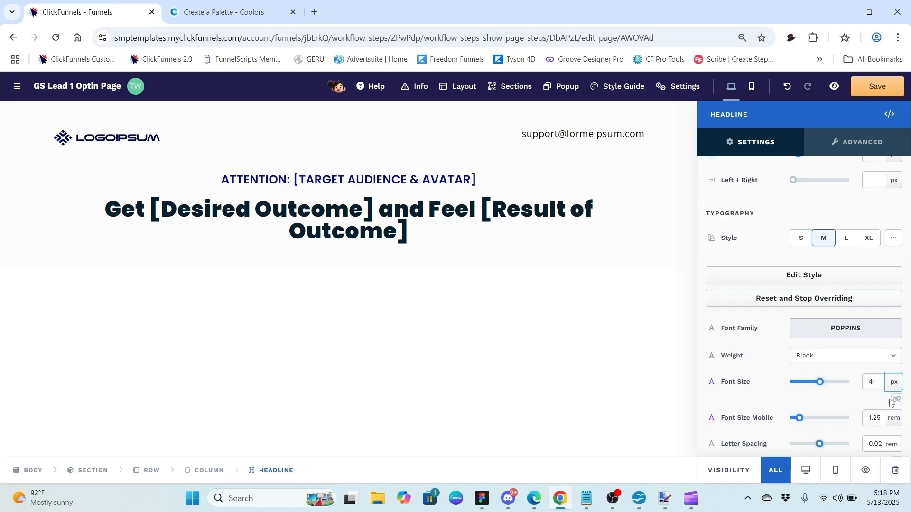
left_click(821, 384)
left_click_drag(821, 384, 840, 385)
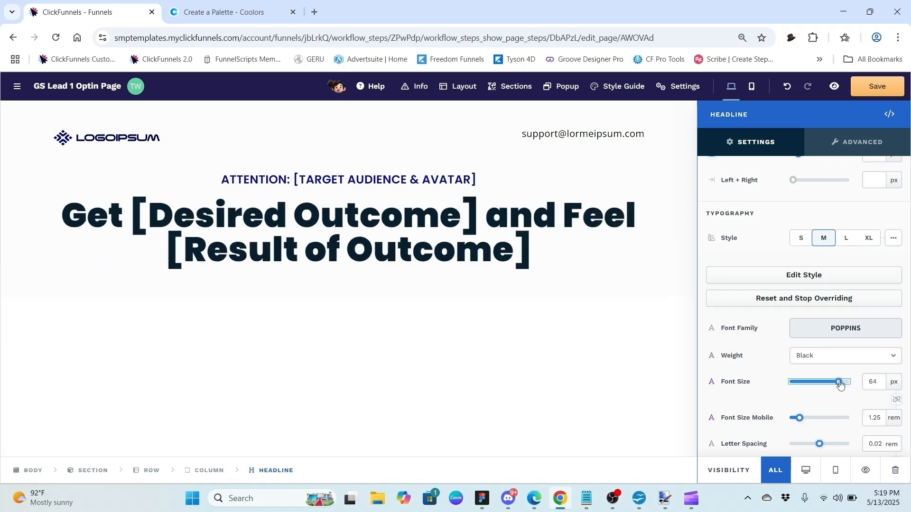
Switch the headline's desktop font size unit to rem and set the size to 2.32 rem.
left_click(893, 382)
left_click(894, 412)
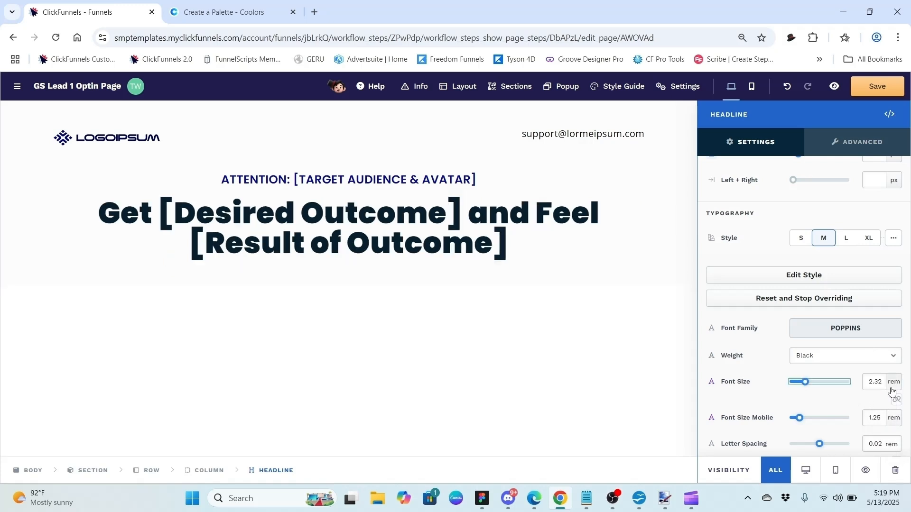
Switch the headline's desktop font size unit back to px, giving a size of 56 px.
left_click(893, 386)
left_click(894, 398)
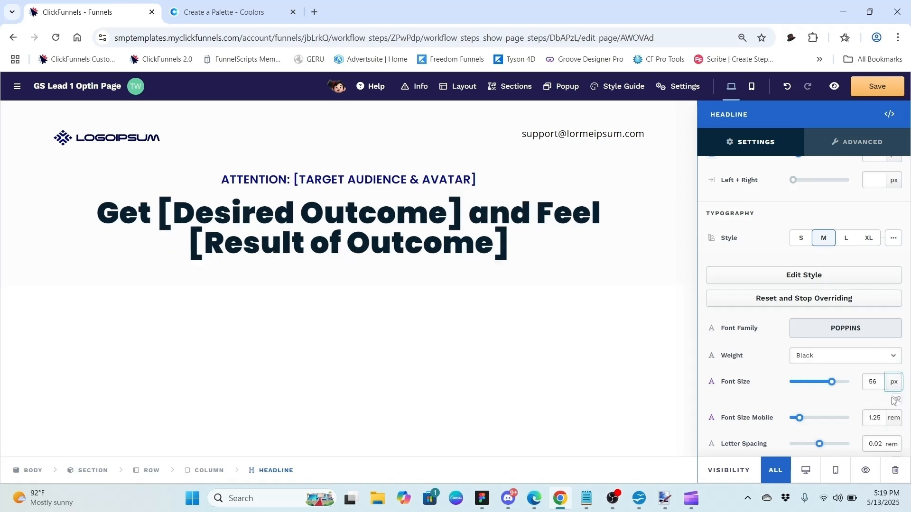
left_click(586, 259)
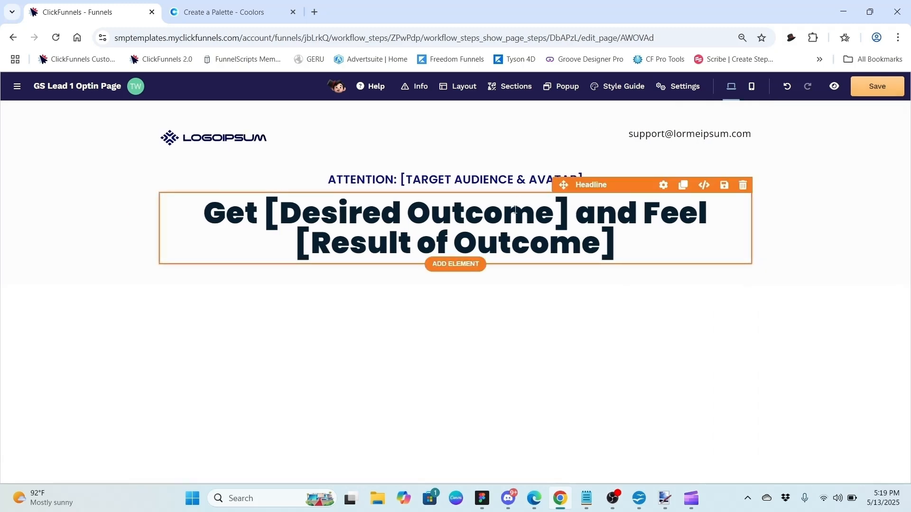
Open the headline's text colour settings and copy the Jet hex code #3C3744 from GS Lead 1 Style.txt in Notepad.
left_click(663, 185)
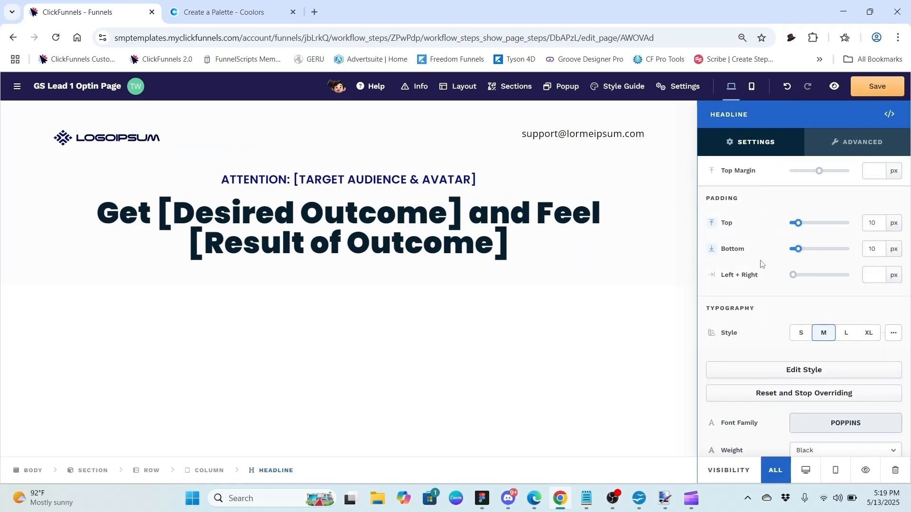
scroll(762, 264, "down", 6)
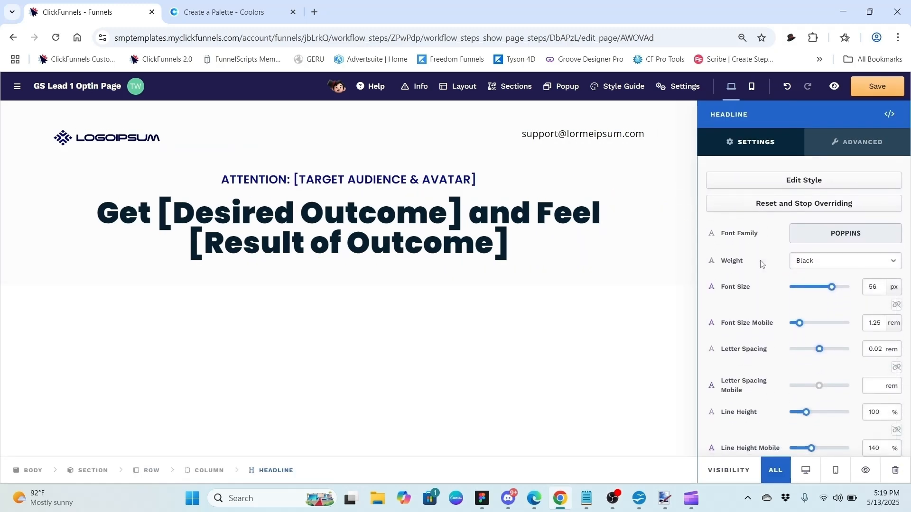
scroll(762, 264, "down", 3)
left_click(804, 294)
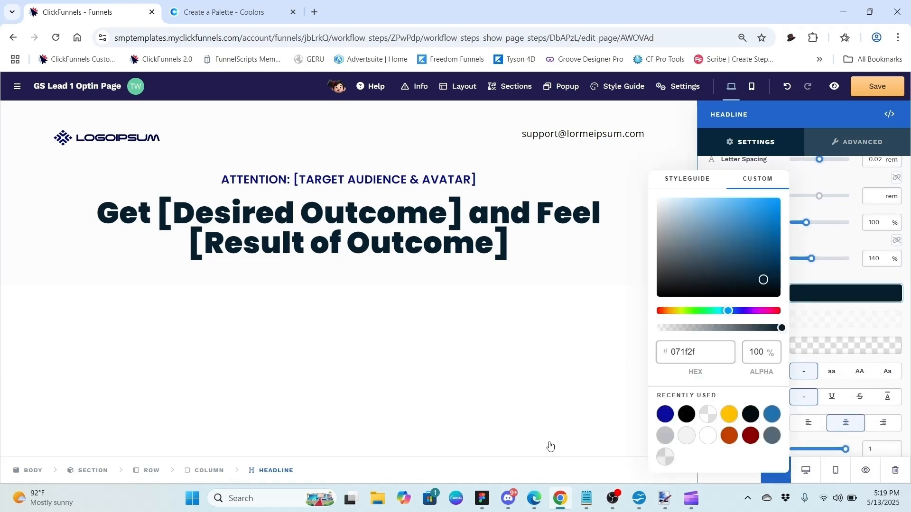
left_click(587, 498)
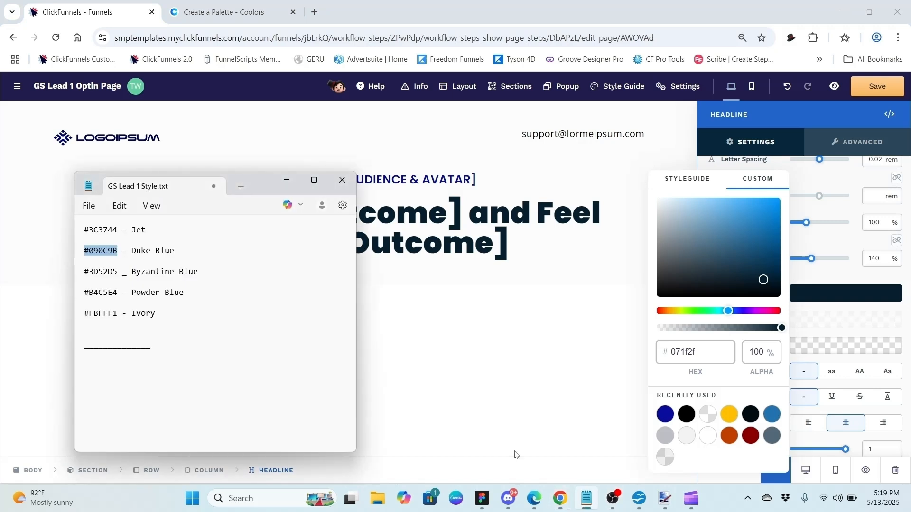
left_click(169, 240)
left_click_drag(118, 231, 86, 227)
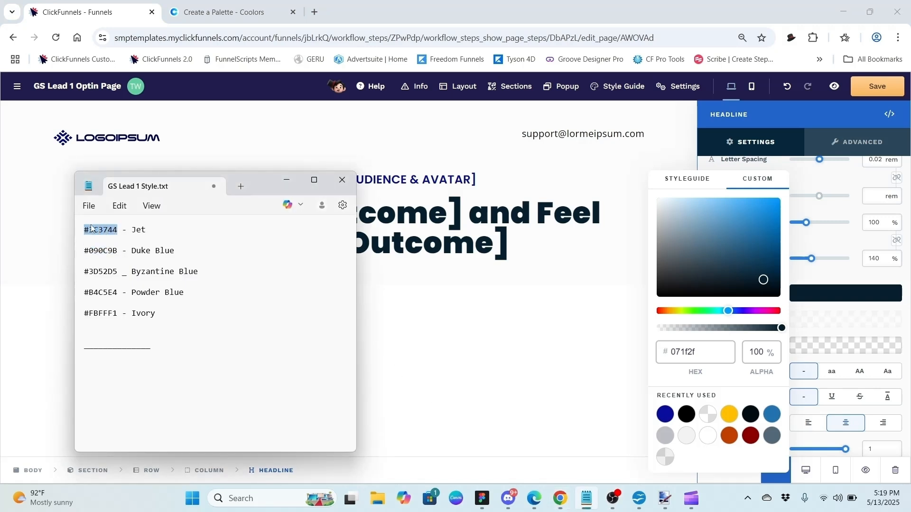
right_click(93, 230)
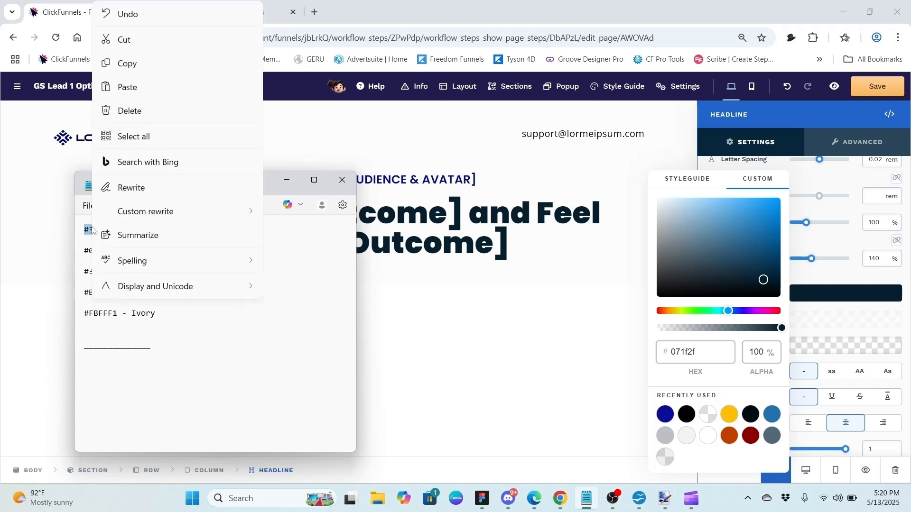
left_click(127, 68)
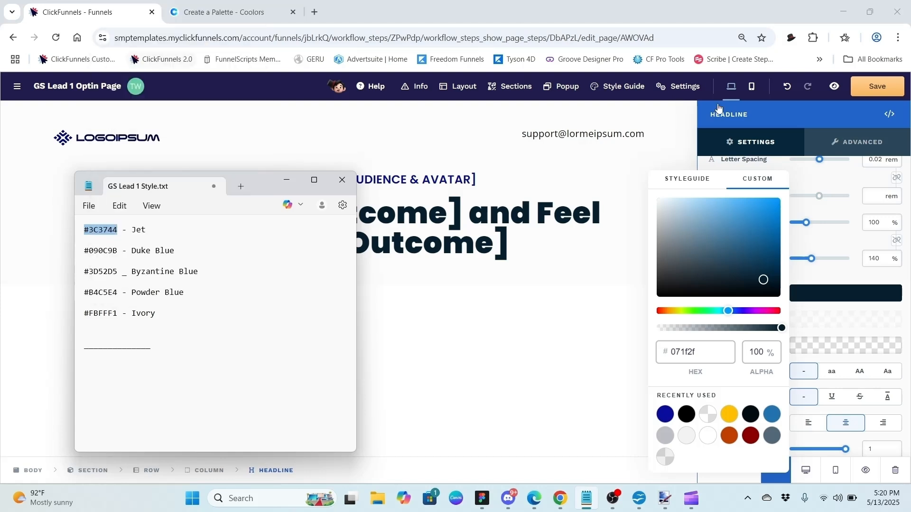
Replace the headline's text colour with the copied hex code #3C3744 and close the headline settings.
left_click(704, 357)
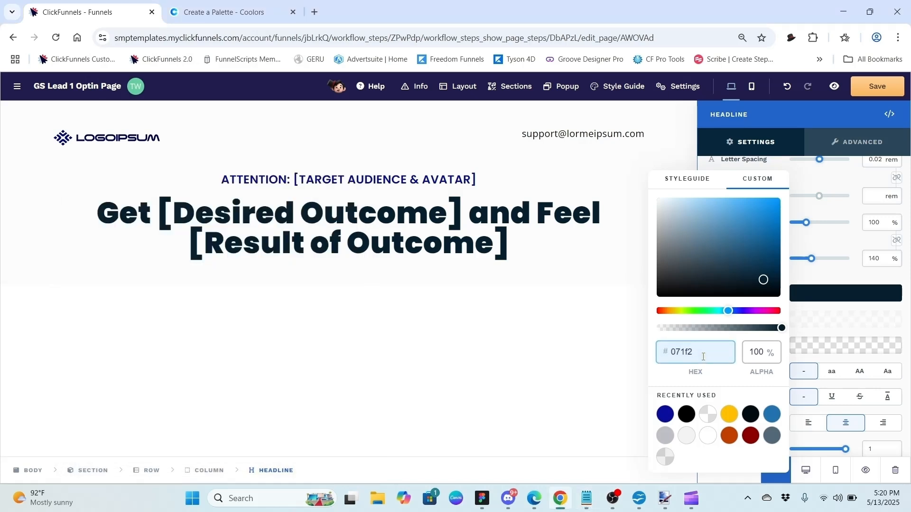
key("BackSpace")
key("BackSpace")
key("BackSpace")
key("BackSpace")
key("BackSpace")
key("ctrl+v")
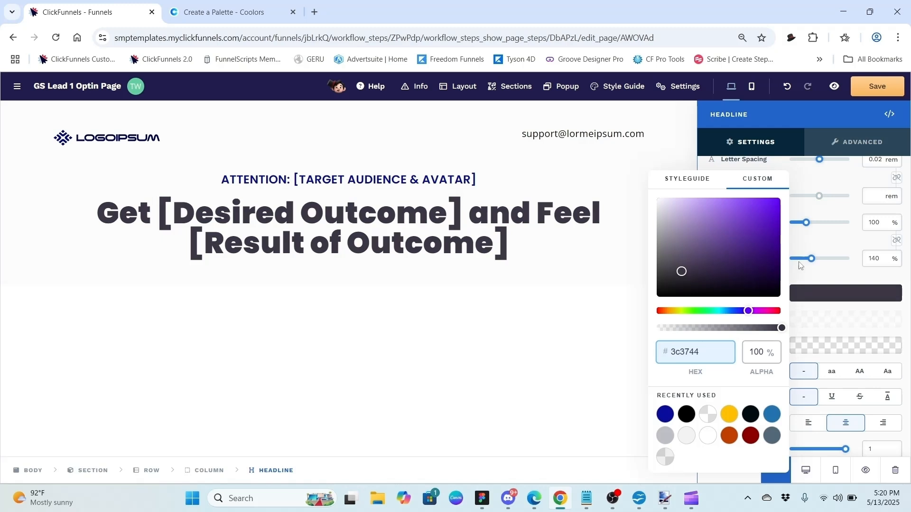
left_click(823, 278)
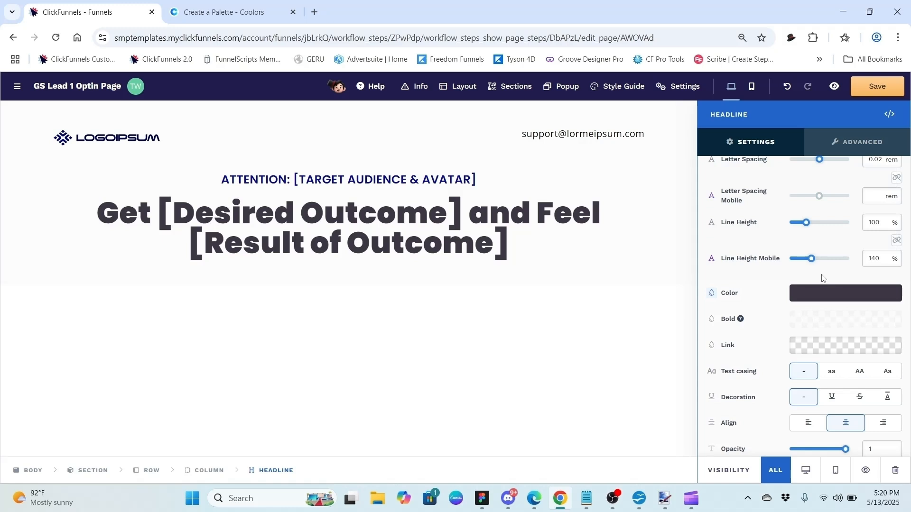
left_click(536, 332)
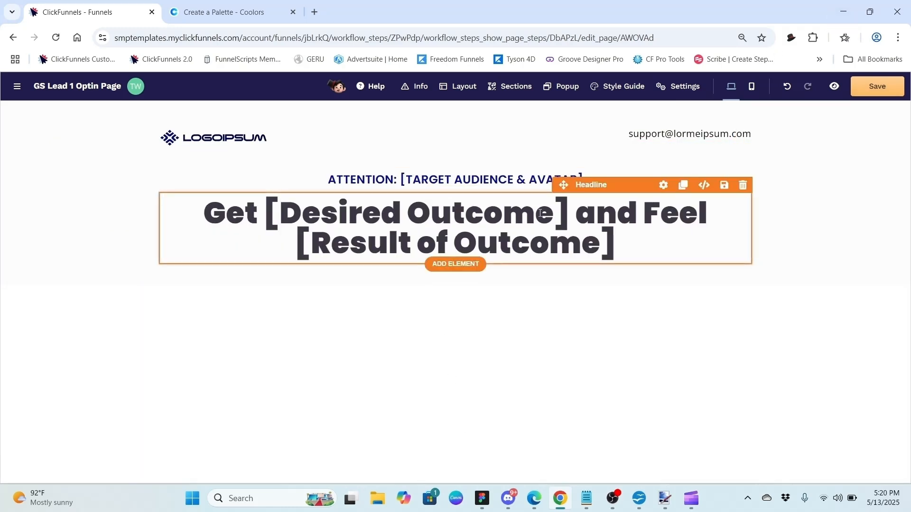
Remove the headline's top and bottom padding and increase its top margin slightly.
left_click(664, 185)
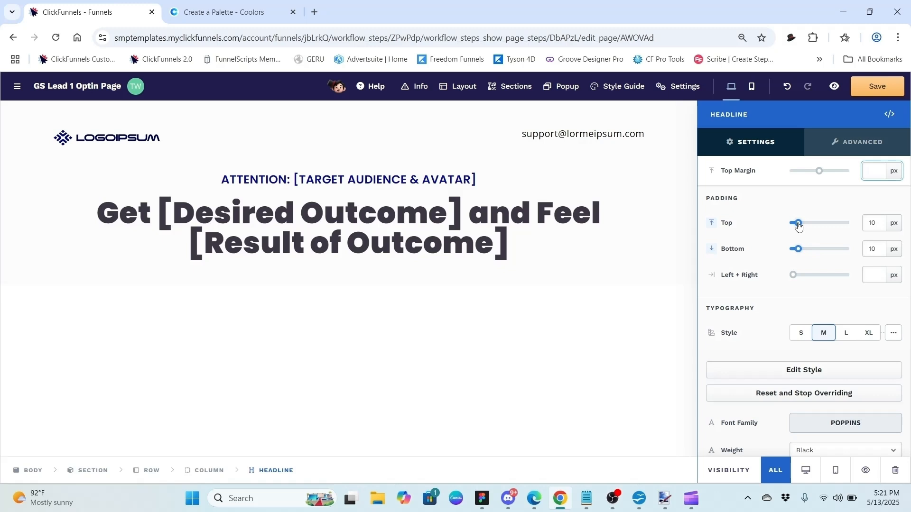
left_click_drag(798, 226, 763, 250)
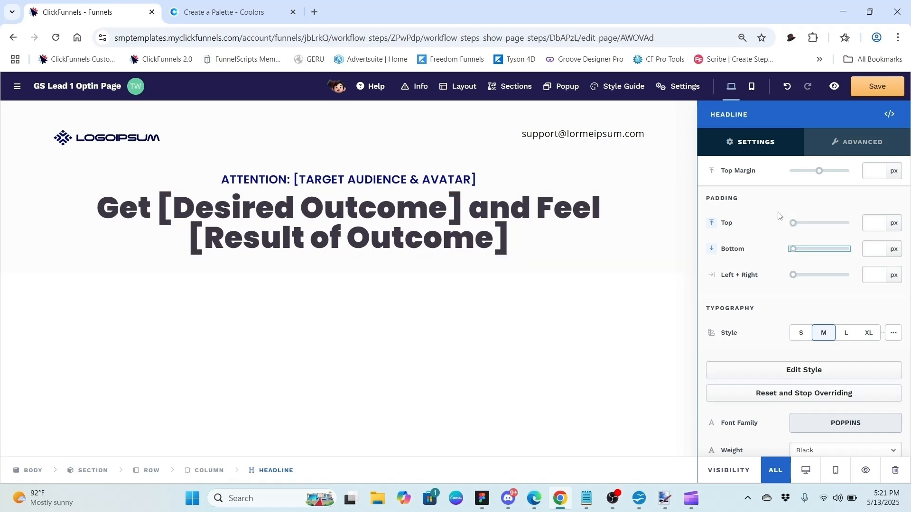
left_click(819, 175)
left_click_drag(820, 176, 823, 175)
left_click(498, 294)
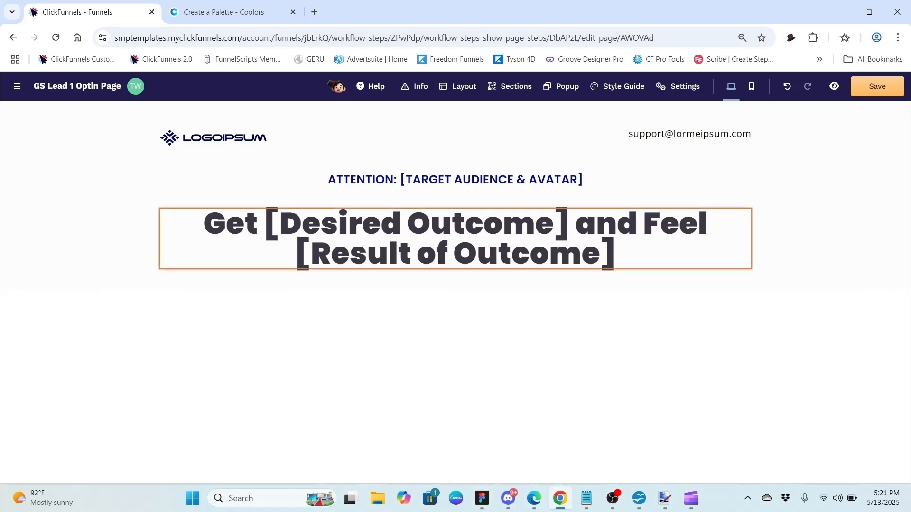
Duplicate the "ATTENTION" sub headline and move the copy directly below the headline.
mouse_move(493, 184)
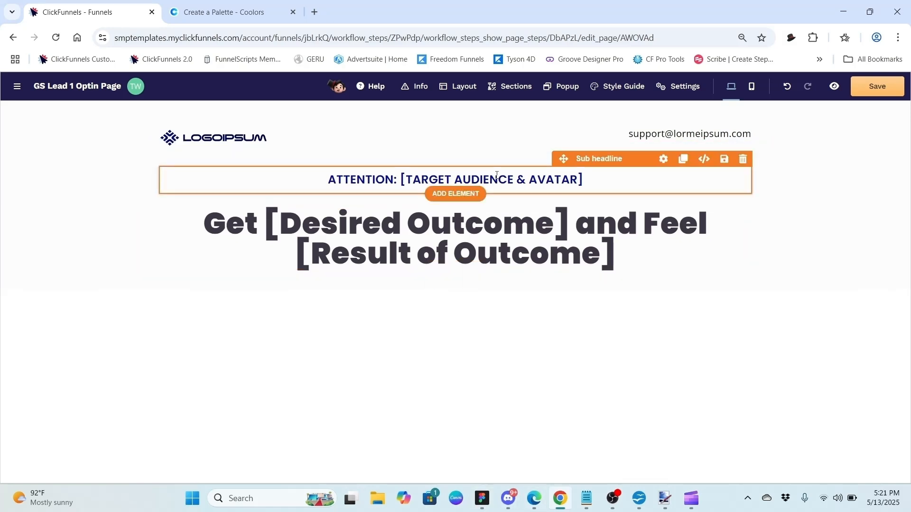
left_click(683, 160)
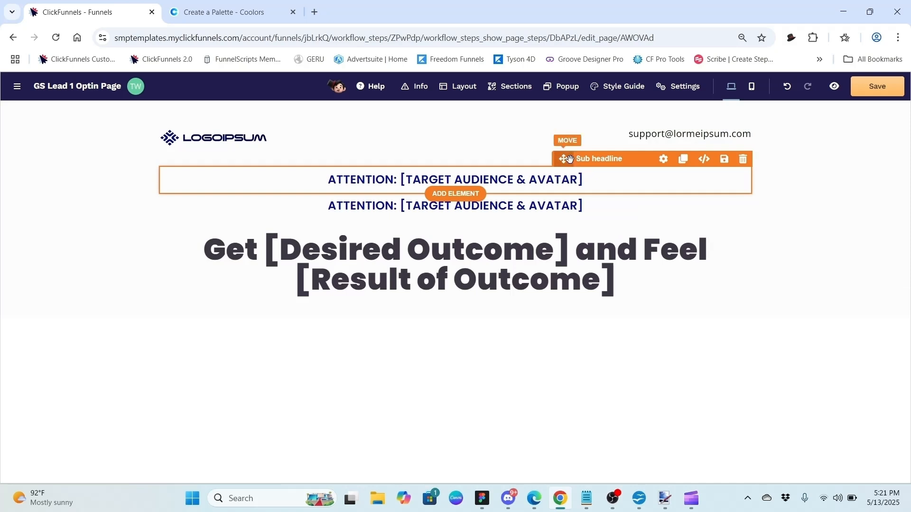
left_click_drag(563, 159, 498, 342)
Remove the top and bottom padding of the sub headline below the headline and set its top margin to 30 px.
mouse_move(611, 278)
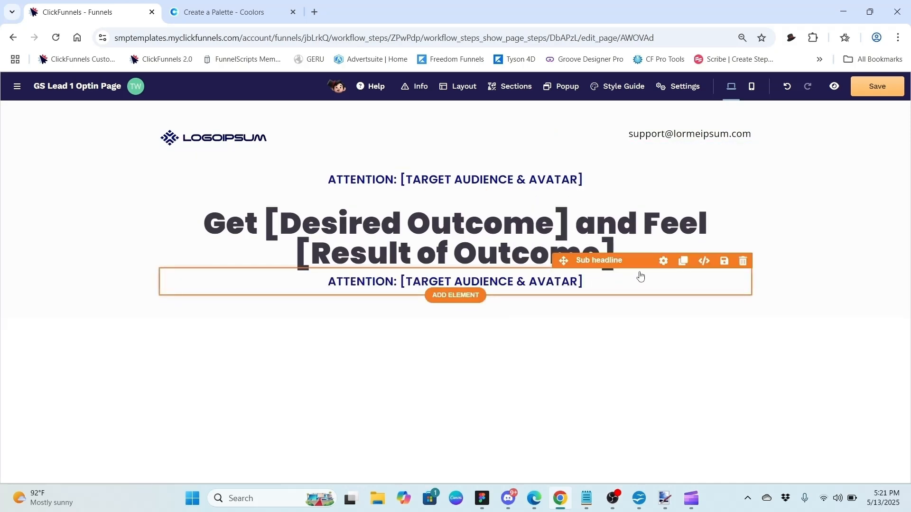
left_click(663, 260)
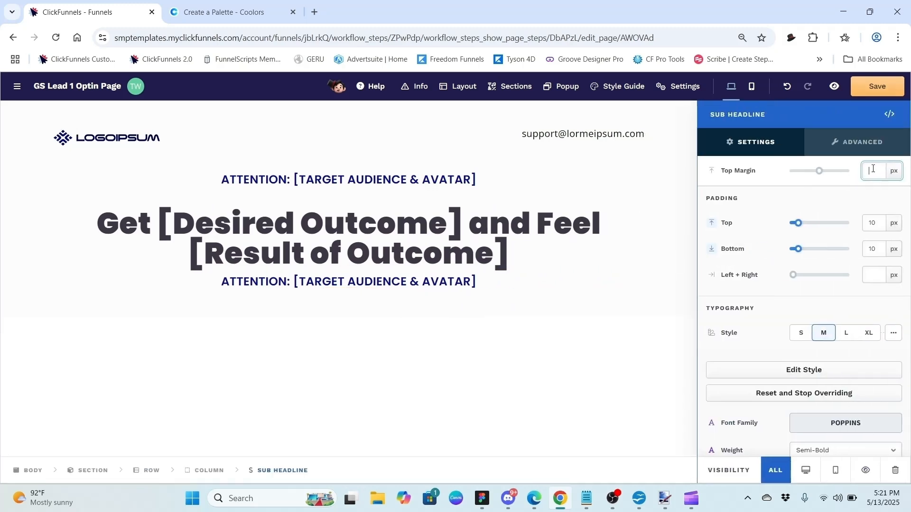
left_click_drag(799, 223, 743, 227)
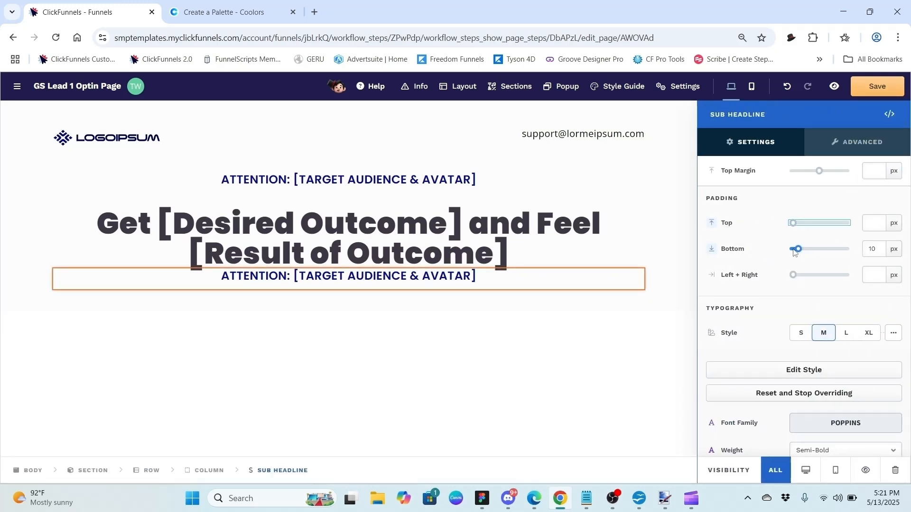
left_click_drag(798, 251, 733, 249)
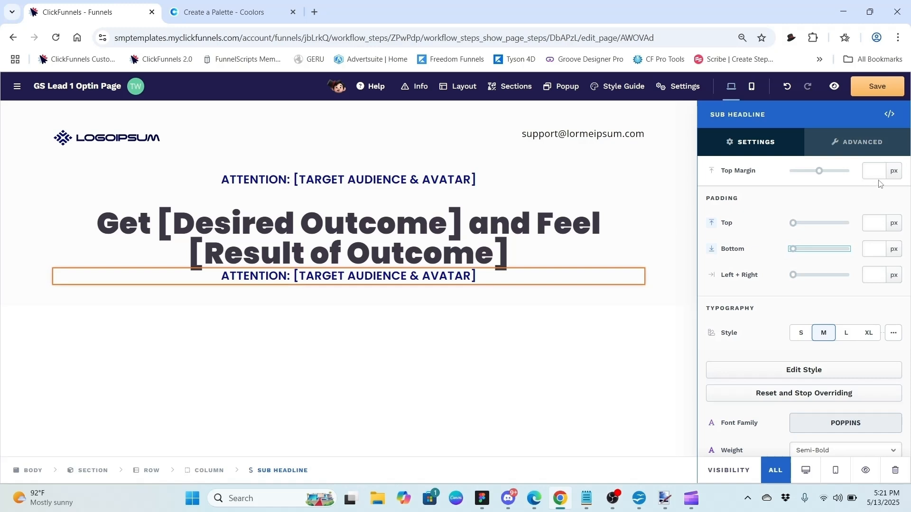
left_click(874, 167)
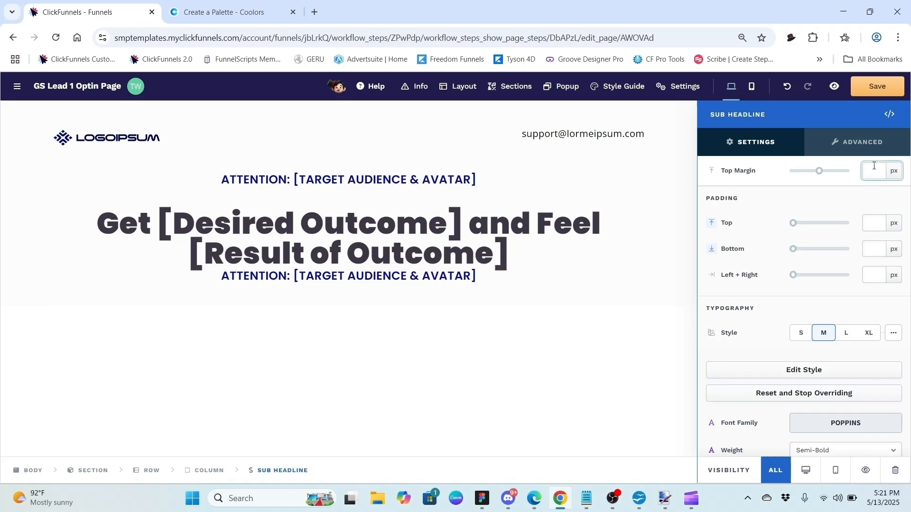
type("30")
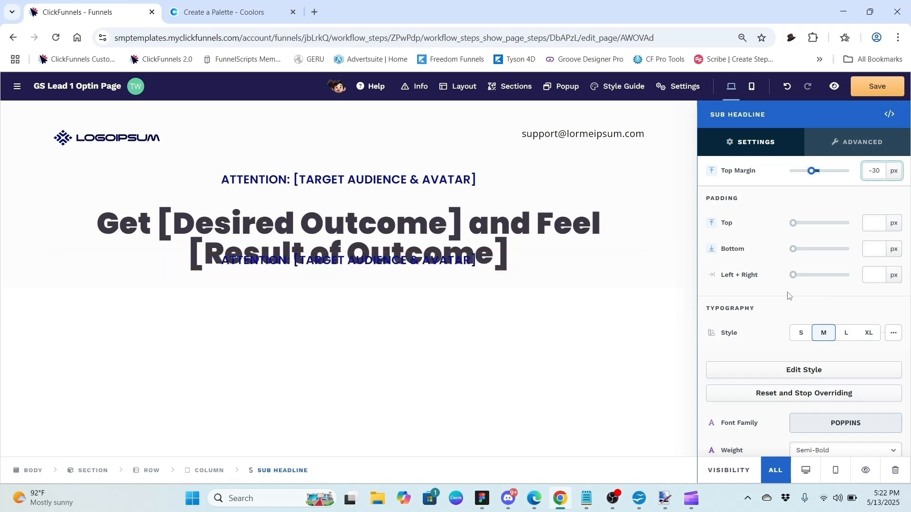
left_click_drag(812, 171, 831, 173)
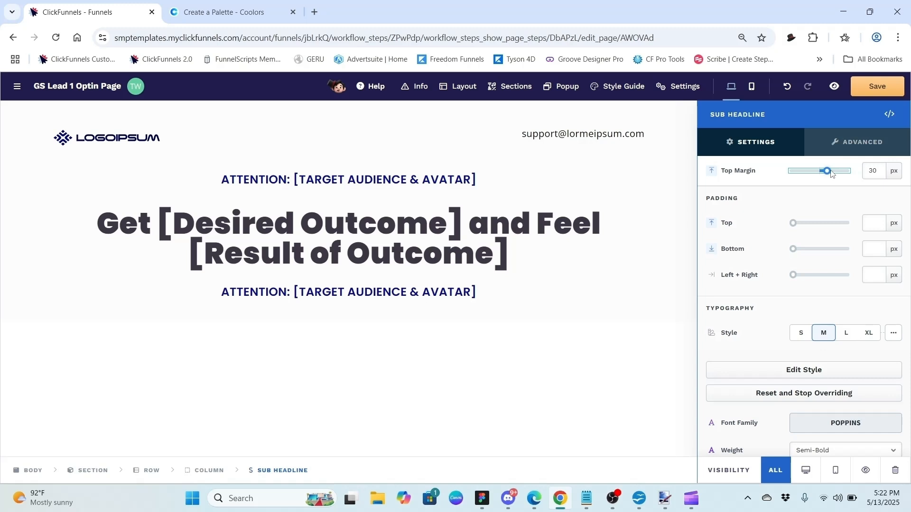
left_click(472, 294)
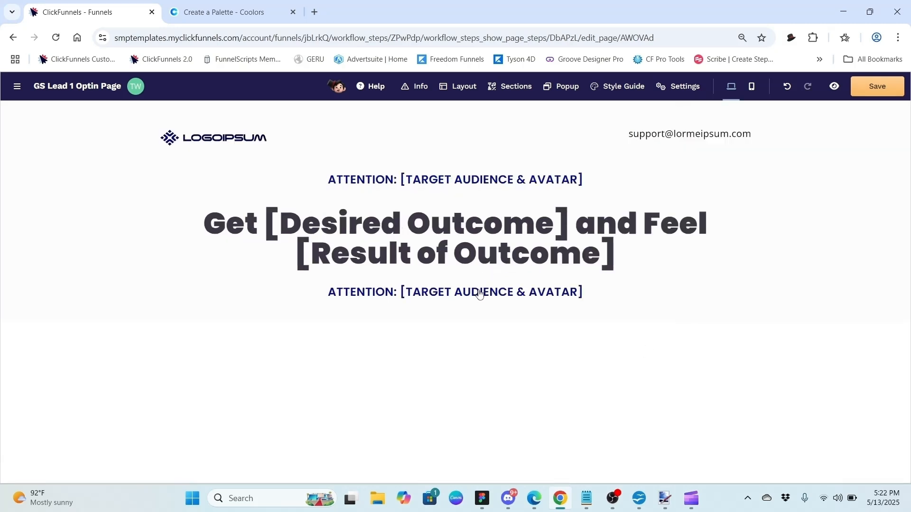
Replace the lower sub headline's text with "Even if / without having to [pain points / concerns / limiting beliefs]".
left_click(580, 292)
key("BackSpace")
key("BackSpace")
key("BackSpace")
key("BackSpace")
key("BackSpace")
key("BackSpace")
key("BackSpace")
key("BackSpace")
key("BackSpace")
key("BackSpace")
key("BackSpace")
key("BackSpace")
key("BackSpace")
key("BackSpace")
key("BackSpace")
key("BackSpace")
key("BackSpace")
key("BackSpace")
key("BackSpace")
key("BackSpace")
key("BackSpace")
key("BackSpace")
key("BackSpace")
key("BackSpace")
key("BackSpace")
key("BackSpace")
key("BackSpace")
key("BackSpace")
key("BackSpace")
key("BackSpace")
key("BackSpace")
key("BackSpace")
key("BackSpace")
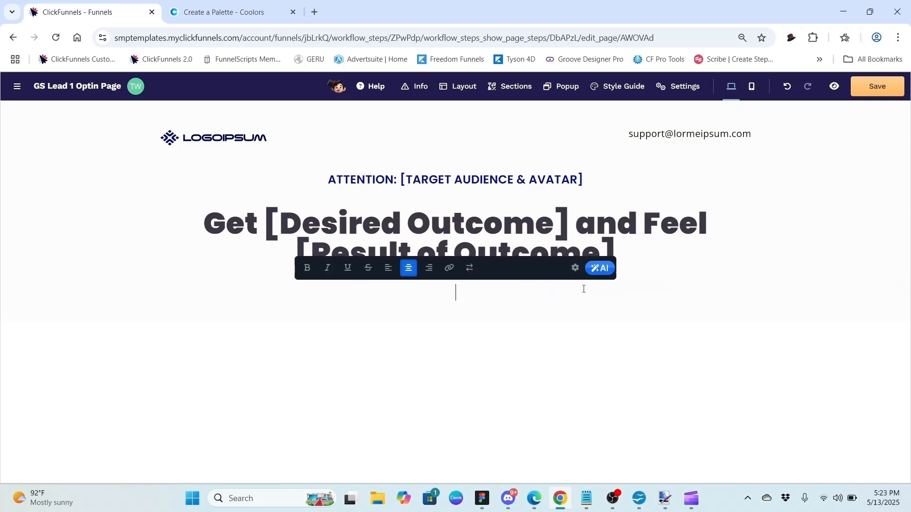
type("Even if / without having to [pain points / concerns / limiting beliefs]")
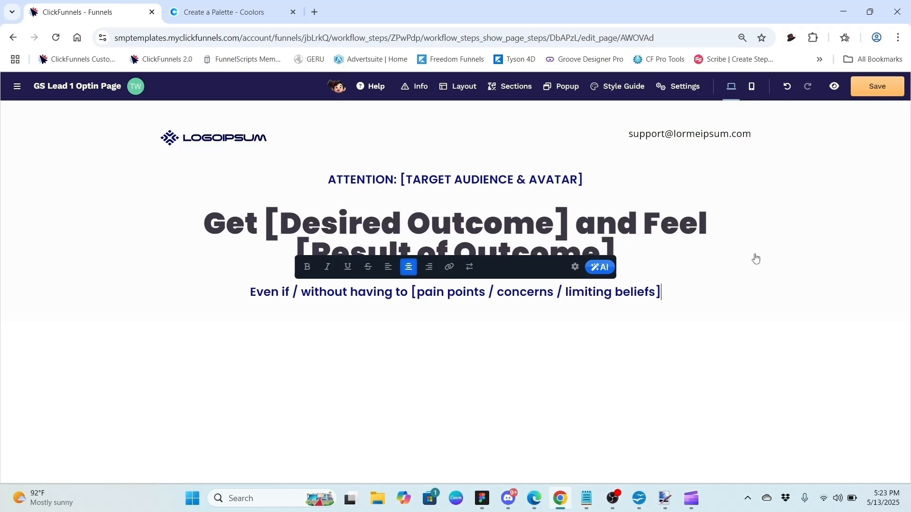
left_click(725, 289)
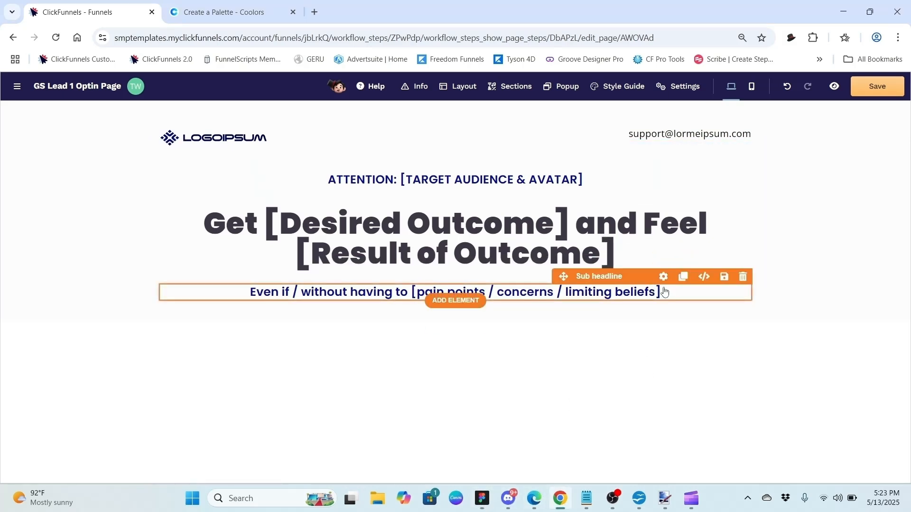
Set the lower sub headline's font weight to Regular.
left_click(663, 278)
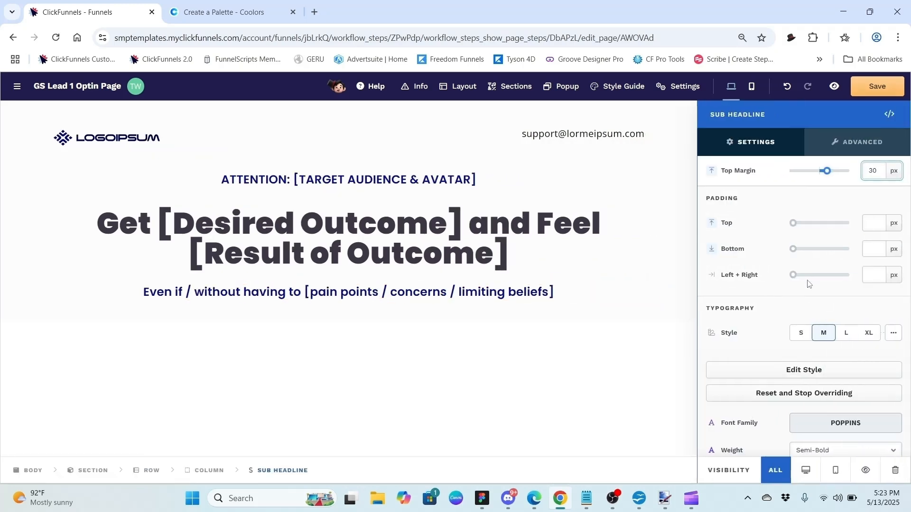
scroll(811, 291, "down", 4)
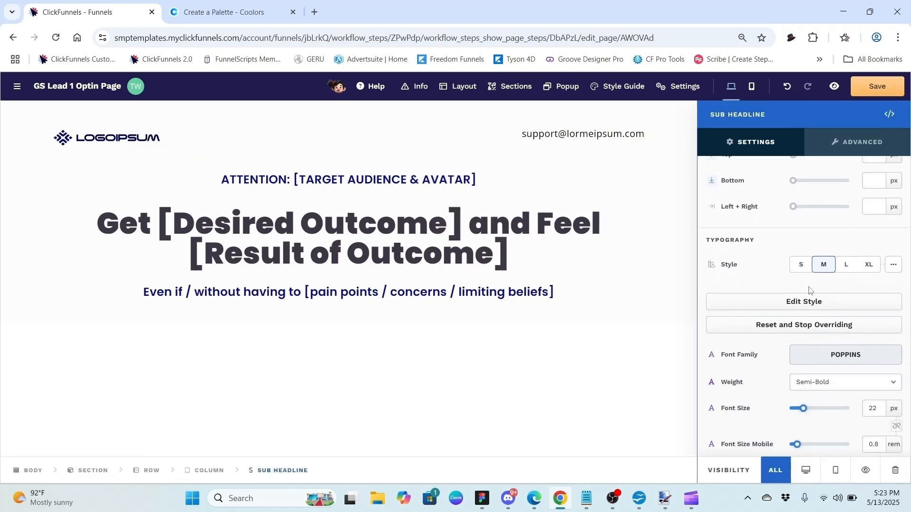
scroll(810, 291, "down", 2)
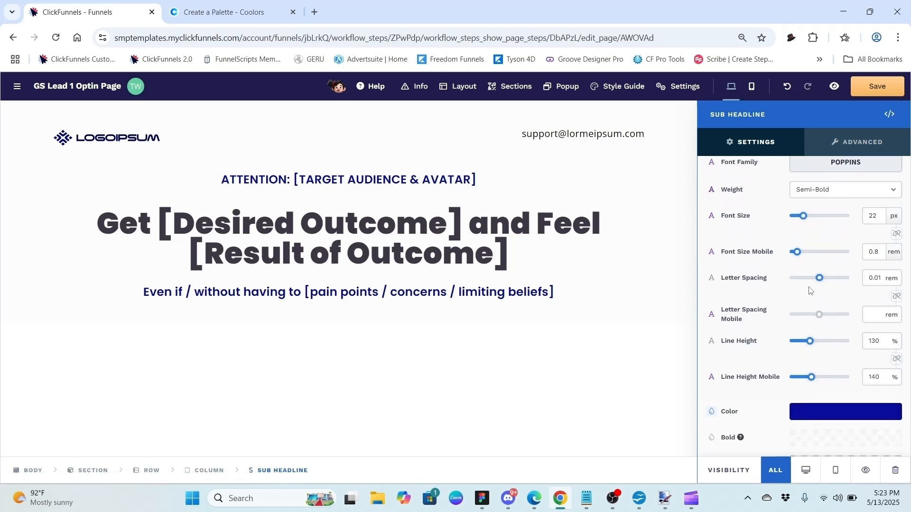
left_click(891, 189)
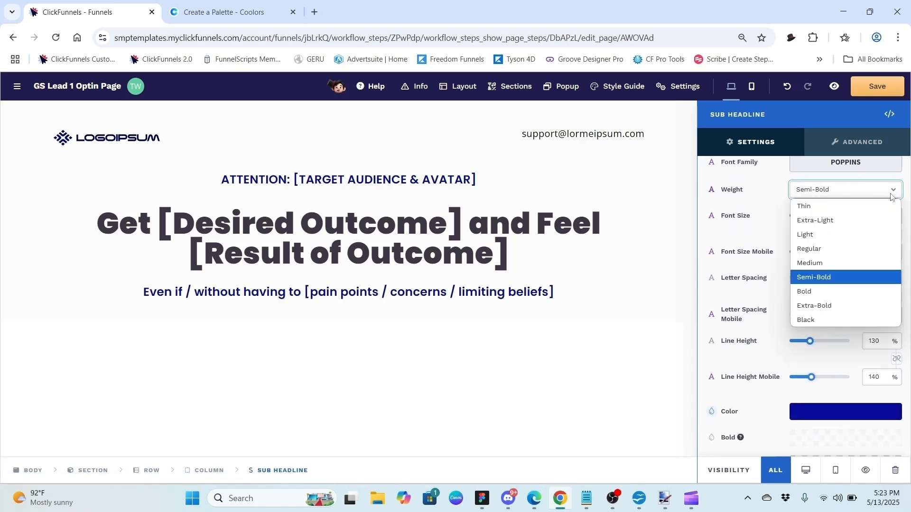
left_click(823, 253)
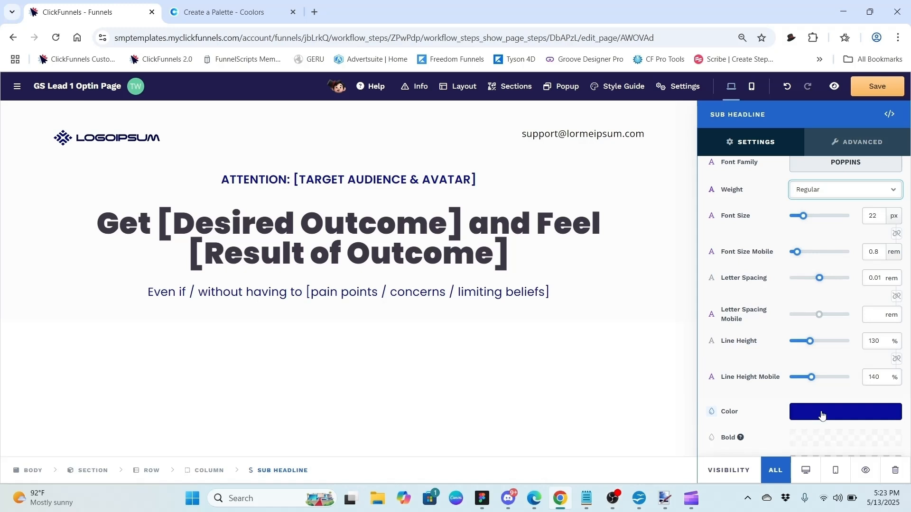
Switch to Notepad and copy the Jet hex code #3C3744 from the GS Lead 1 Style.txt palette list.
left_click(586, 498)
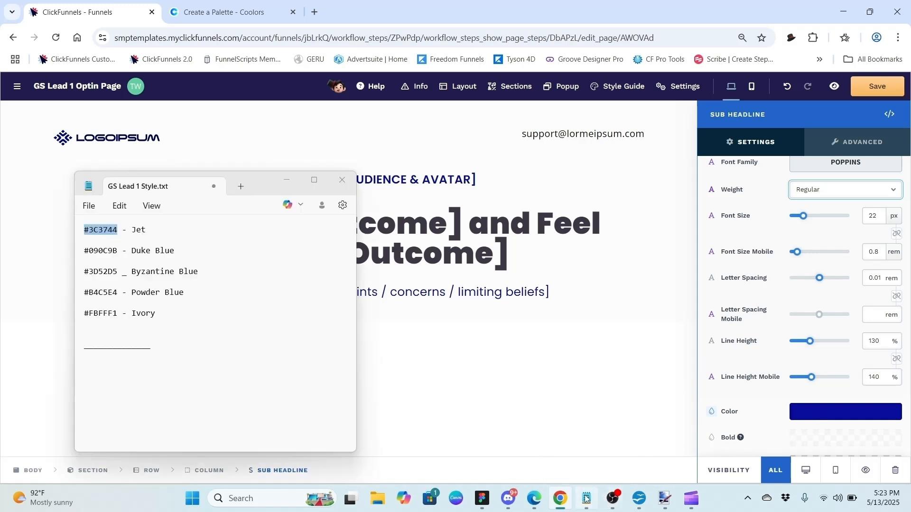
left_click(123, 231)
left_click_drag(118, 230, 76, 226)
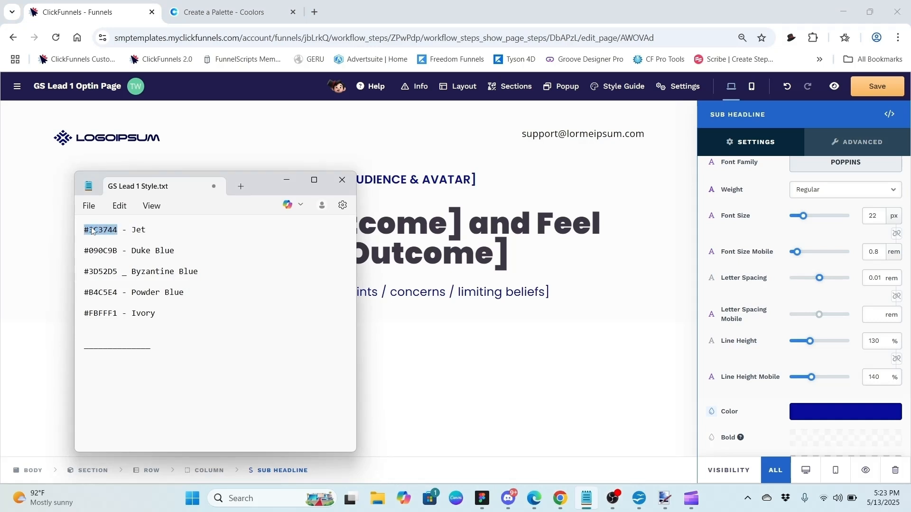
left_click(96, 230)
left_click_drag(118, 231, 72, 229)
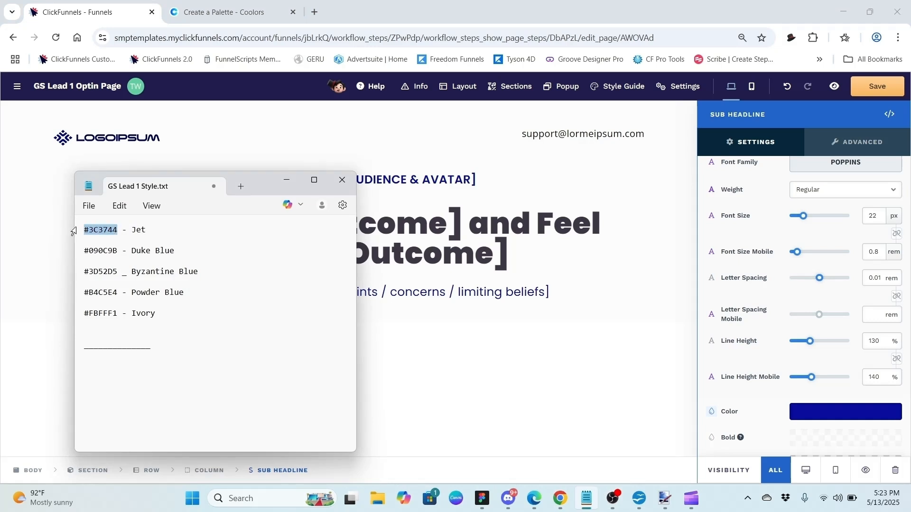
right_click(98, 231)
left_click(141, 65)
Back in ClickFunnels, set the lower sub headline's text colour to the custom hex value 3c3744 and close its settings.
left_click(844, 413)
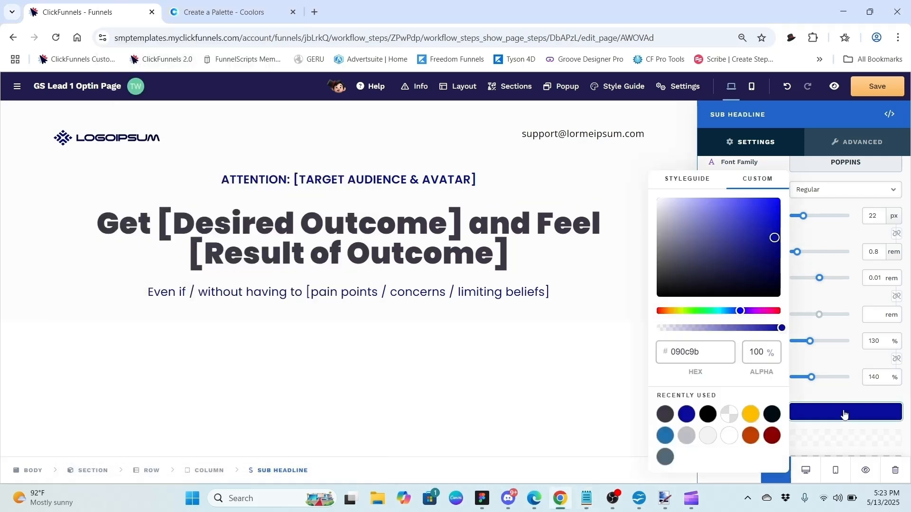
left_click(709, 351)
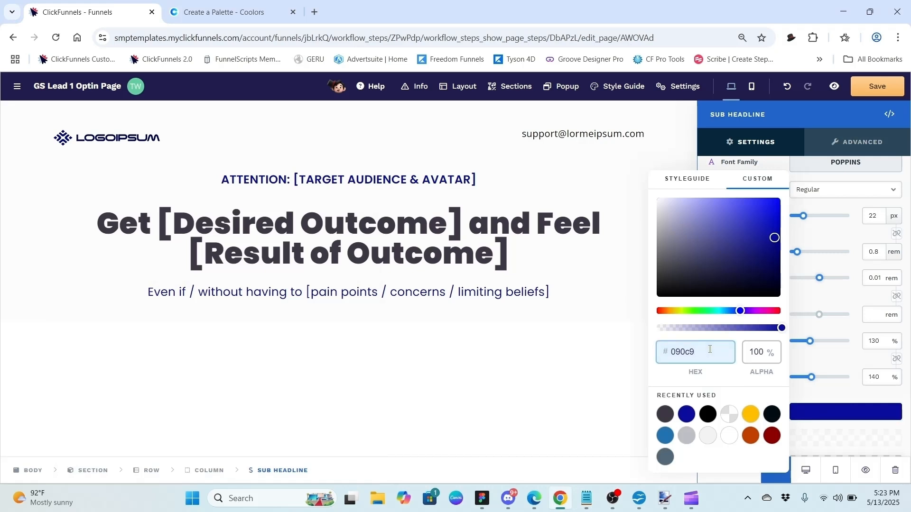
key("BackSpace")
key("BackSpace")
key("BackSpace")
key("BackSpace")
key("ctrl+v")
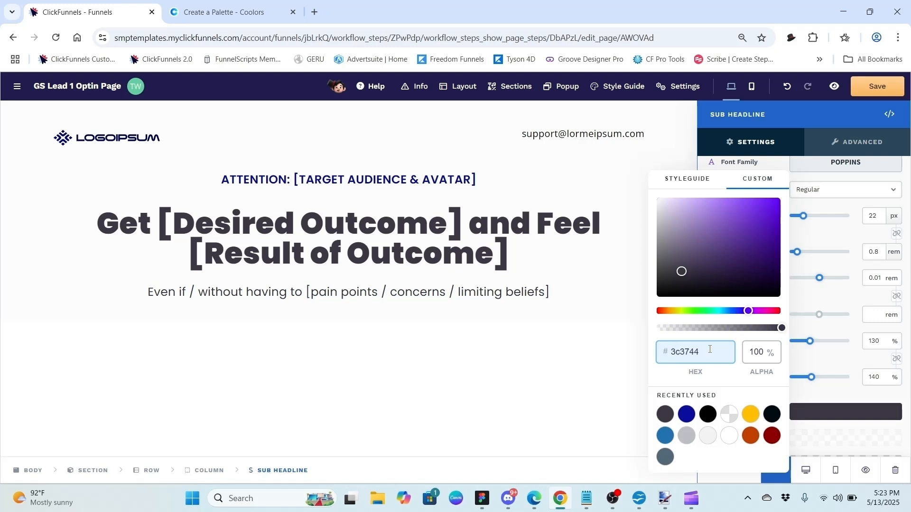
left_click(569, 349)
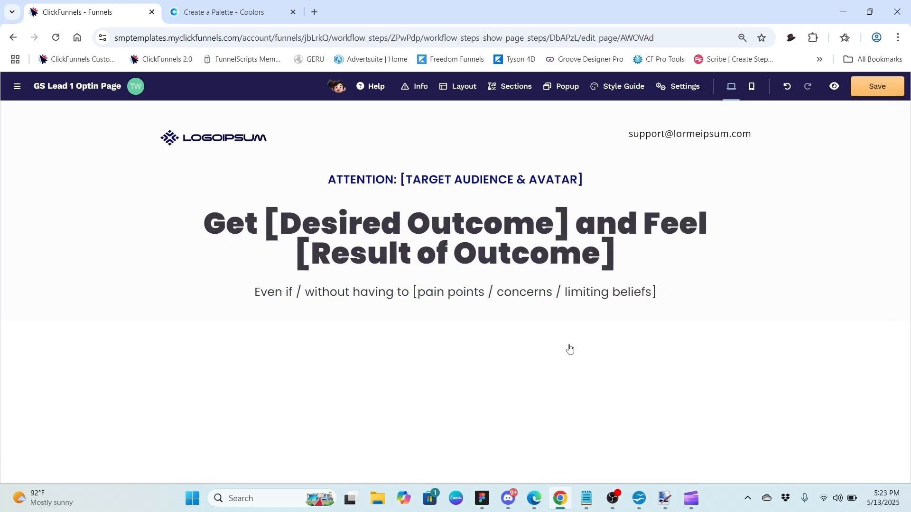